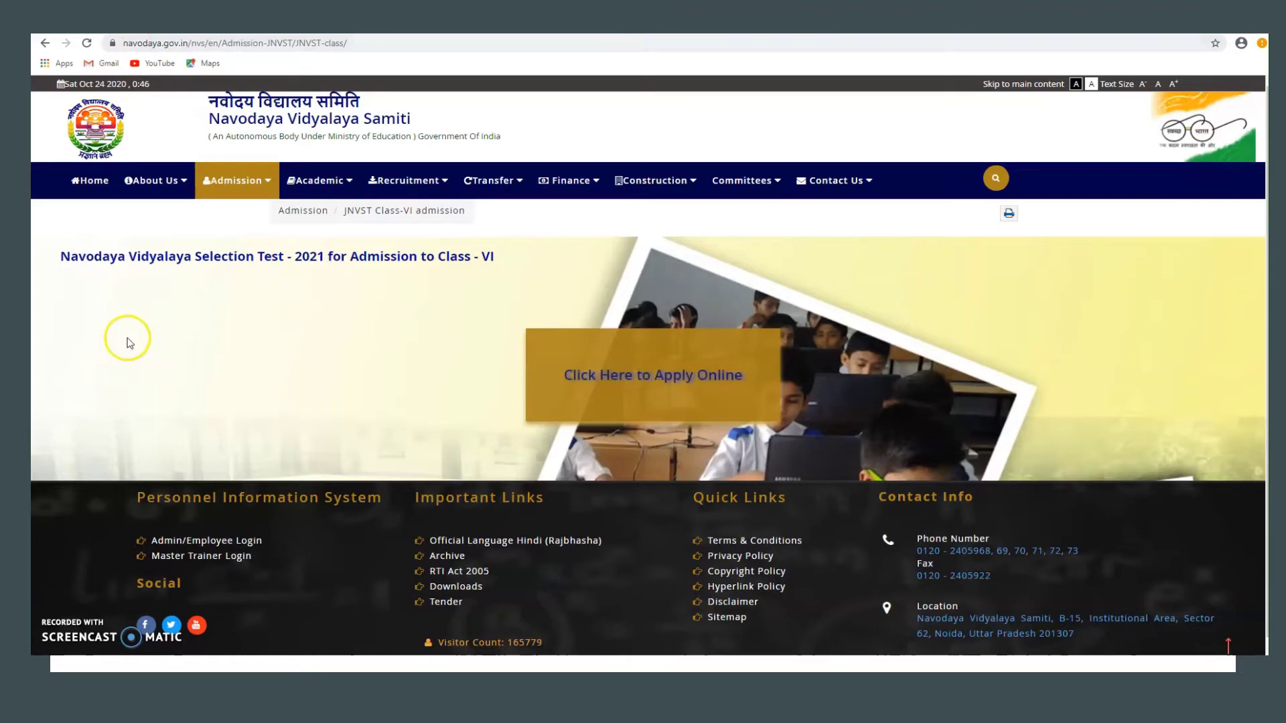
- Open the online application portal from the Navodaya Vidyalaya Selection Test 2021 Class VI admission page
left_click_drag(59, 256, 512, 261)
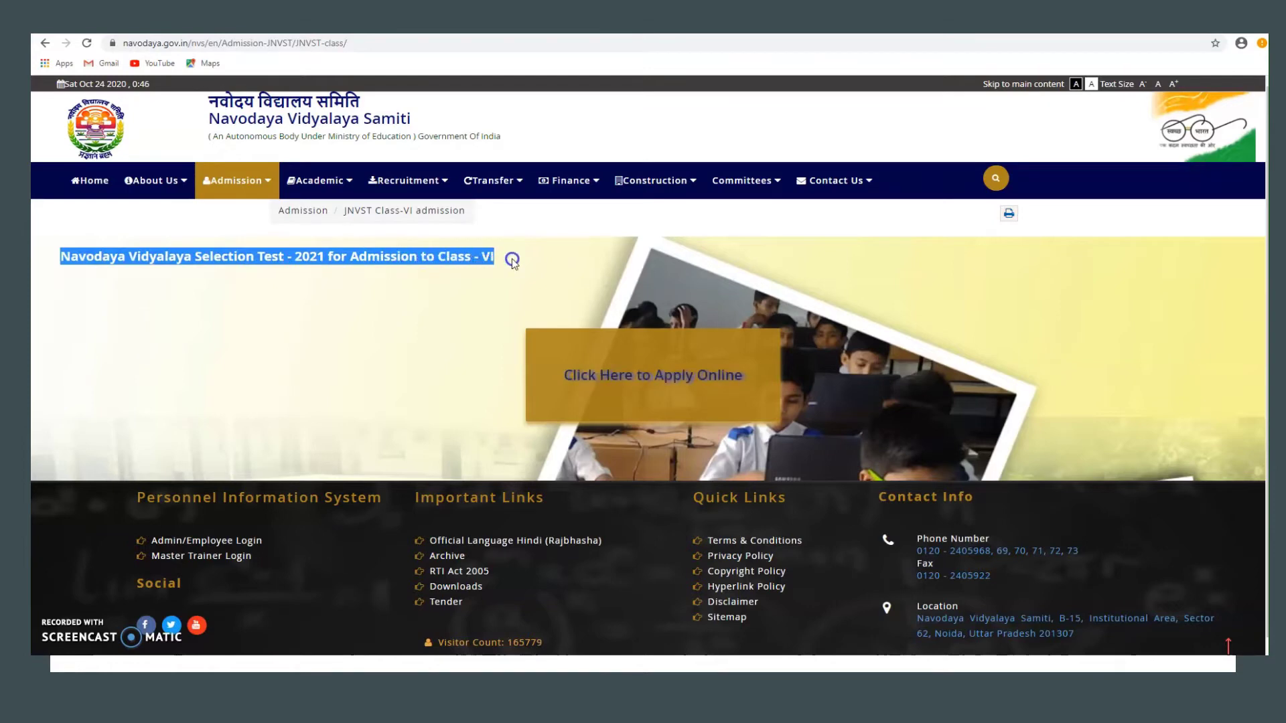
left_click(457, 325)
left_click(658, 384)
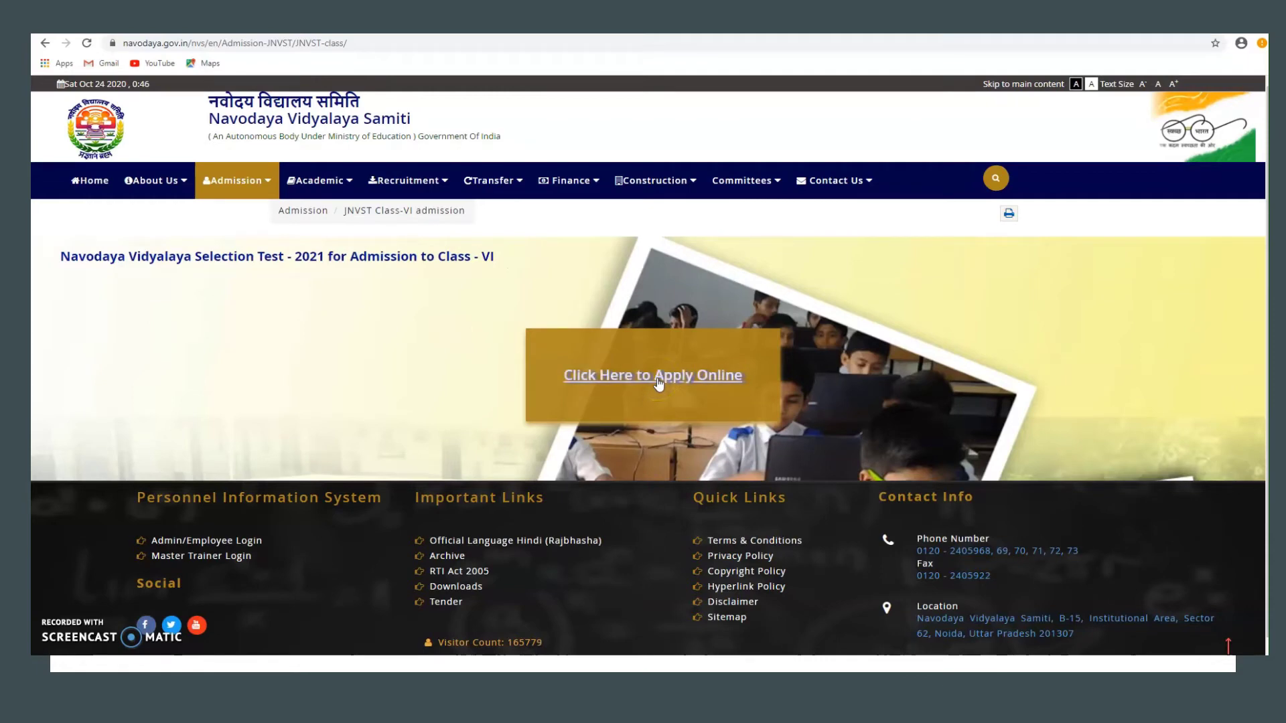
left_click(659, 383)
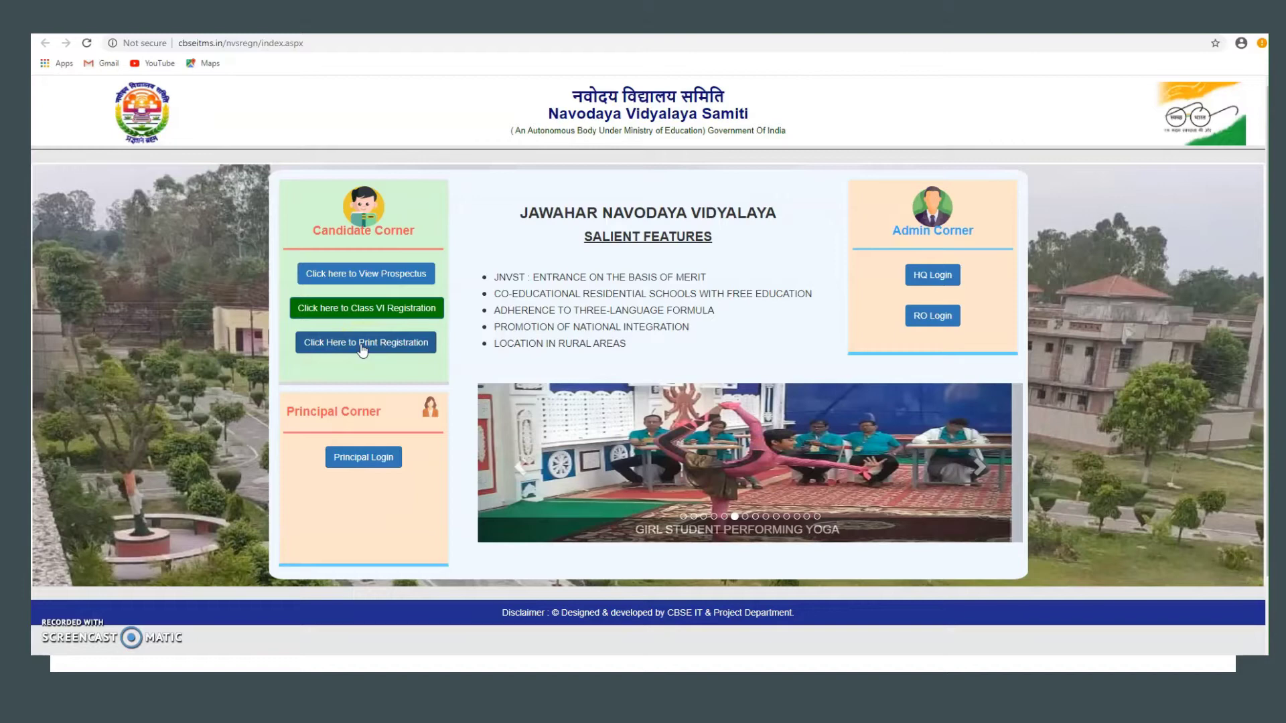
- Open the JNVST 2021 prospectus and examine the state-wise distribution, the application deadline and the online registration procedure
left_click(368, 277)
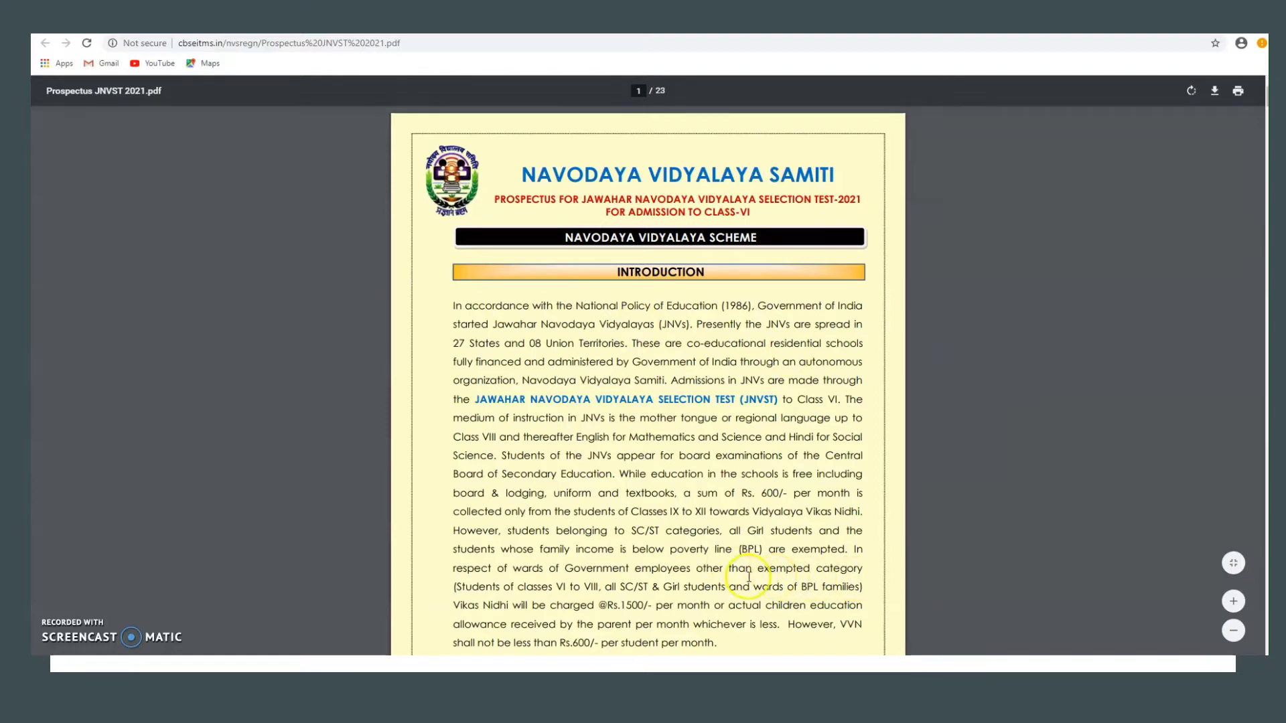
scroll(770, 576, "down", 3)
scroll(757, 577, "down", 3)
scroll(755, 577, "down", 8)
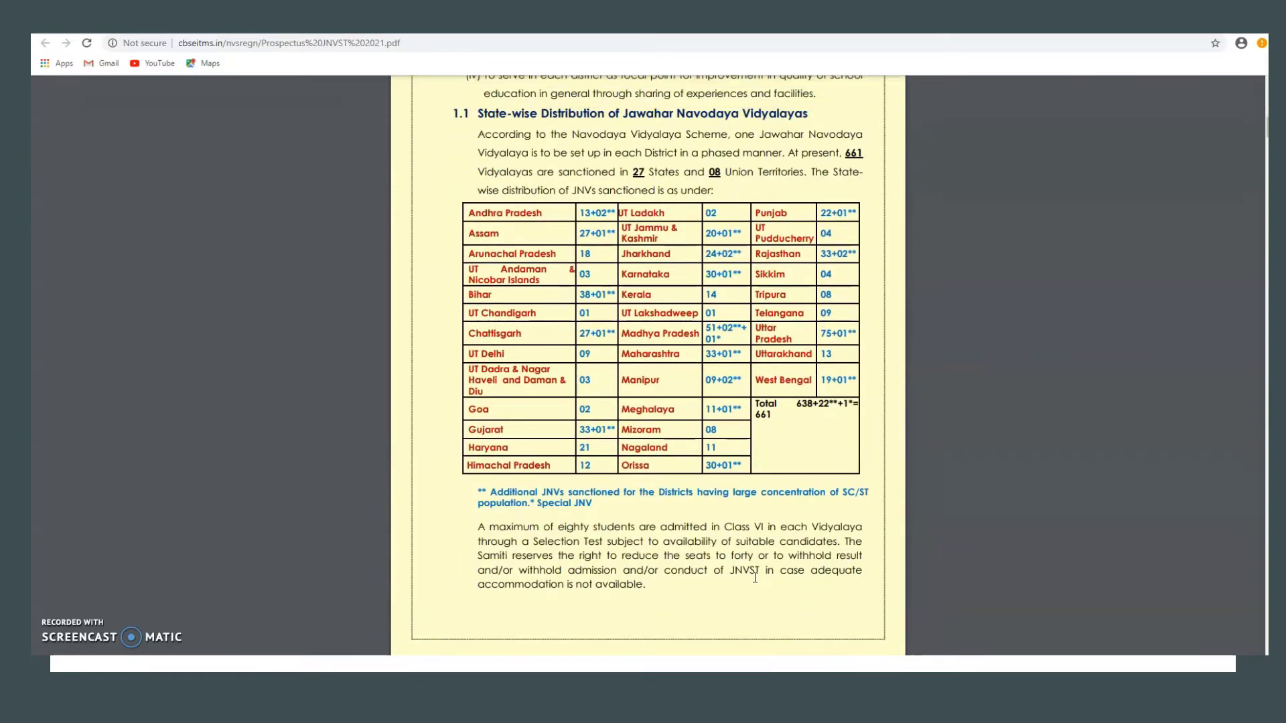
scroll(755, 577, "down", 10)
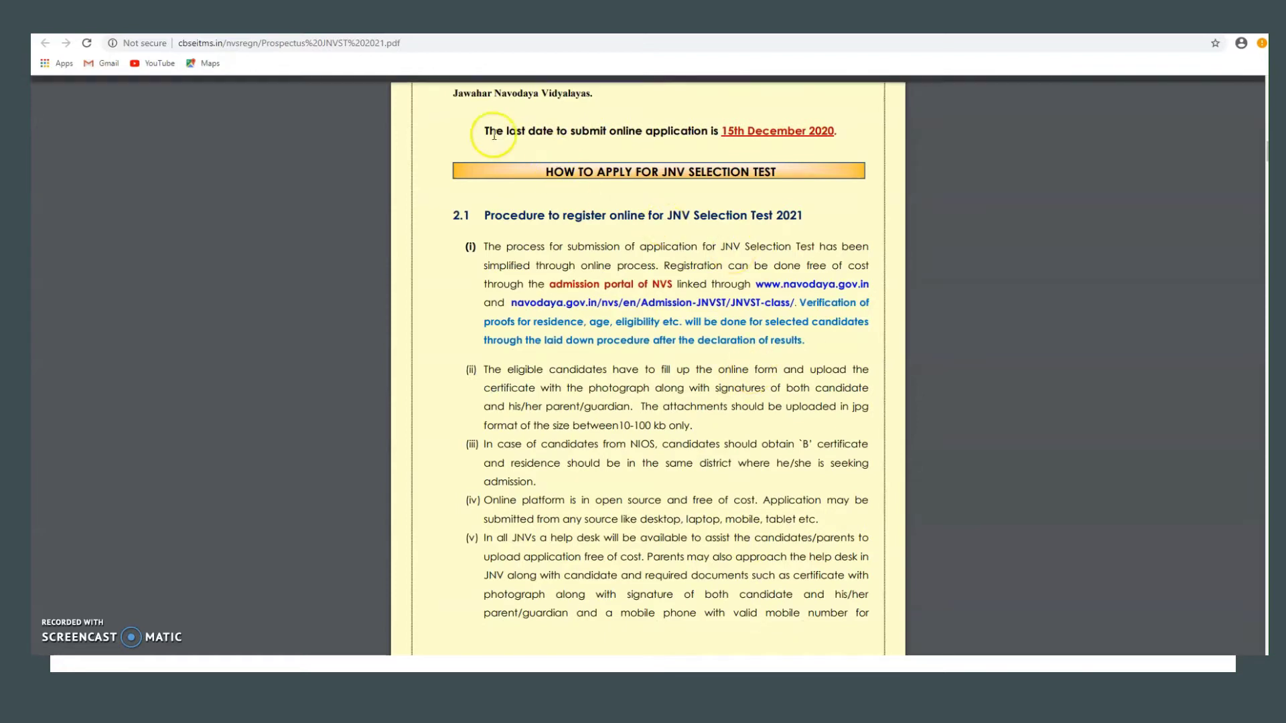
left_click_drag(494, 123, 857, 142)
scroll(690, 469, "down", 4)
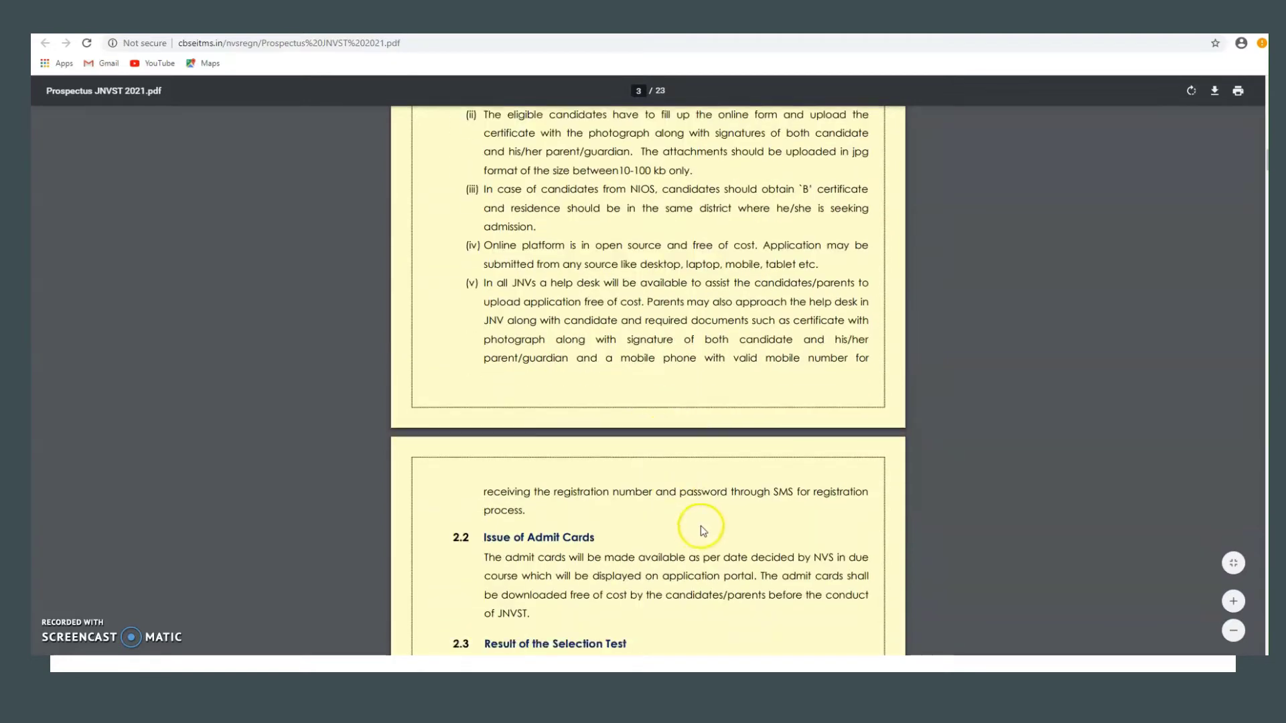
- Read the prospectus sections on admit cards, test results, and selection and admission, up to the eligibility rules
scroll(697, 488, "down", 5)
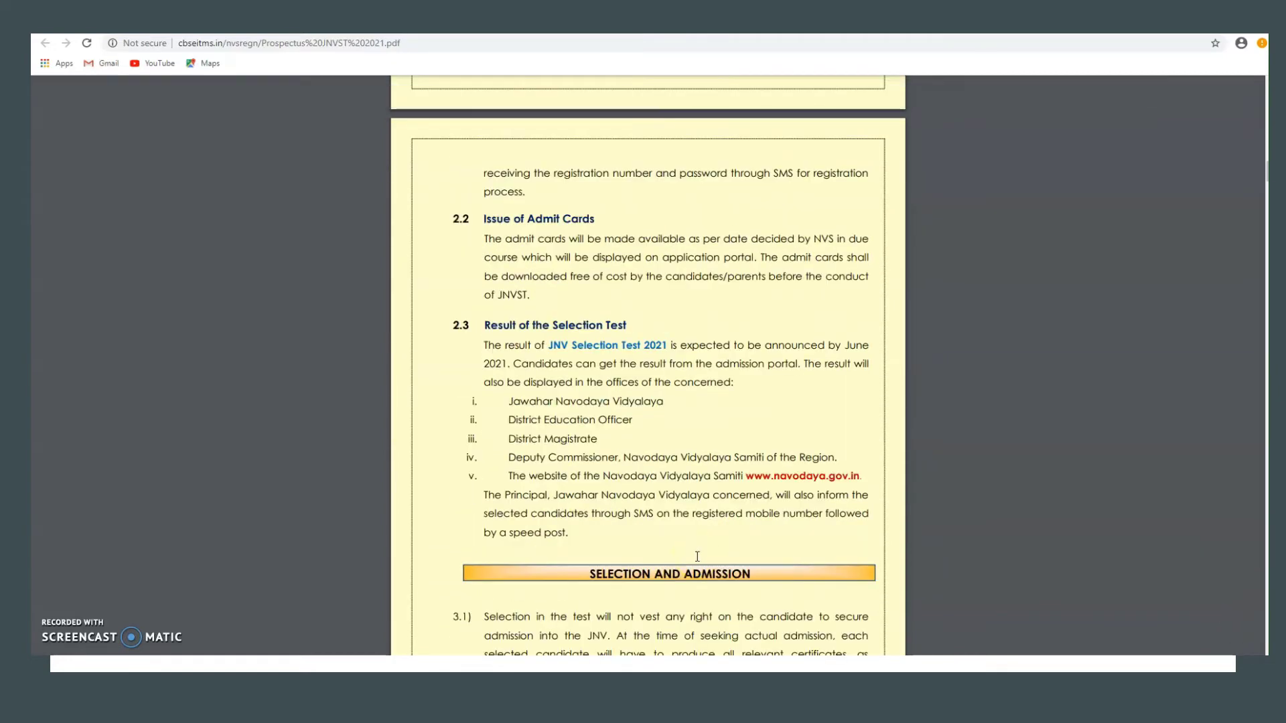
scroll(732, 560, "down", 6)
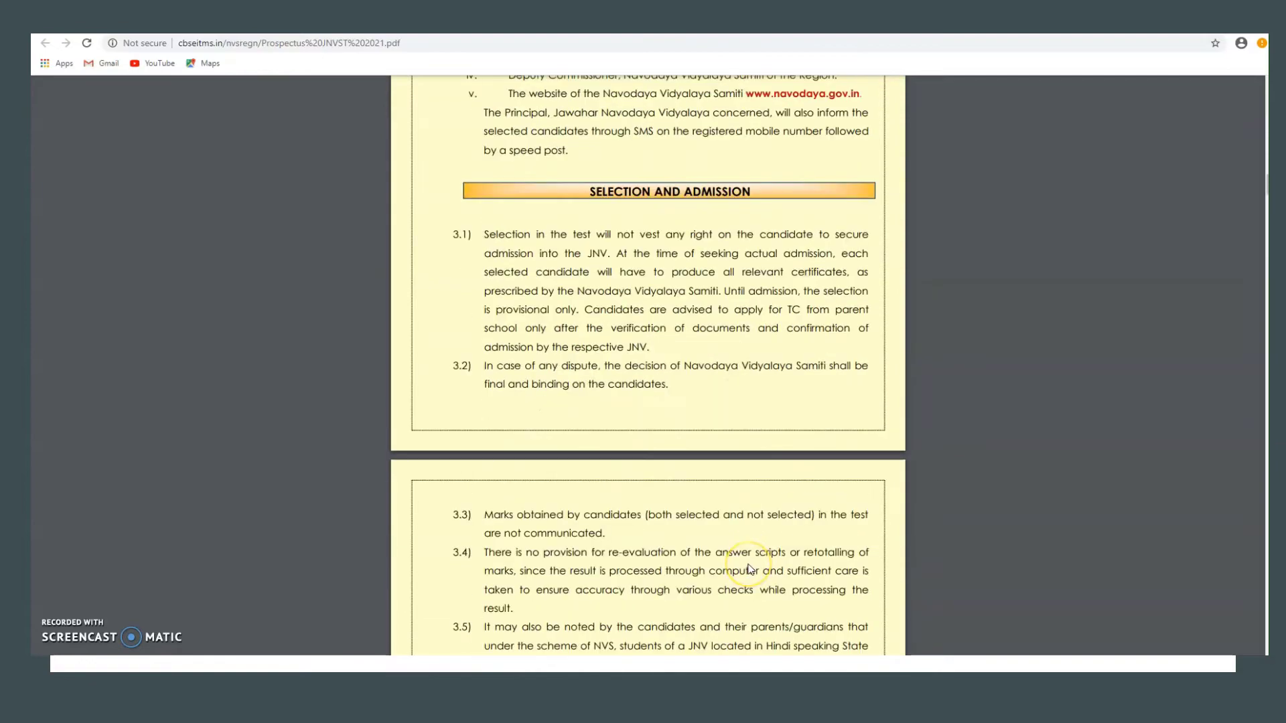
scroll(749, 570, "down", 10)
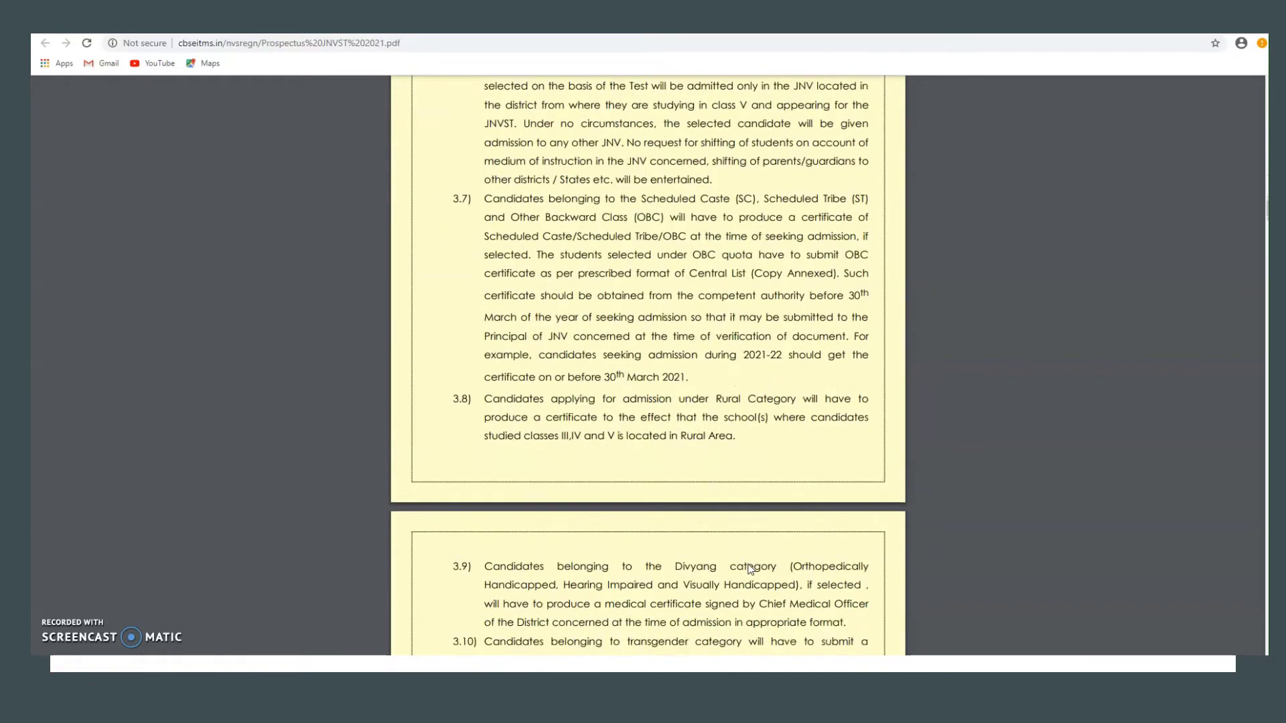
scroll(749, 569, "down", 5)
scroll(750, 569, "down", 4)
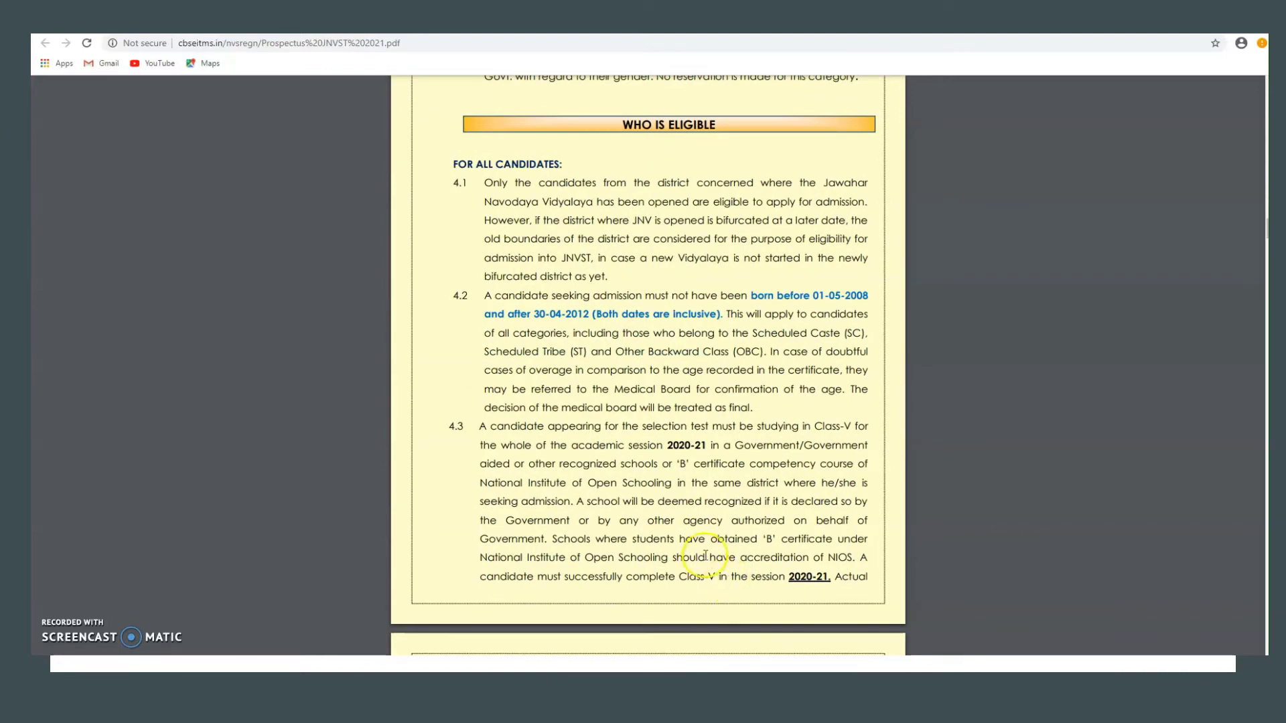
- Examine the prospectus rules for rural, urban and transgender candidates, seat reservation, required documents and the composition of the test
scroll(707, 546, "down", 5)
scroll(693, 616, "down", 5)
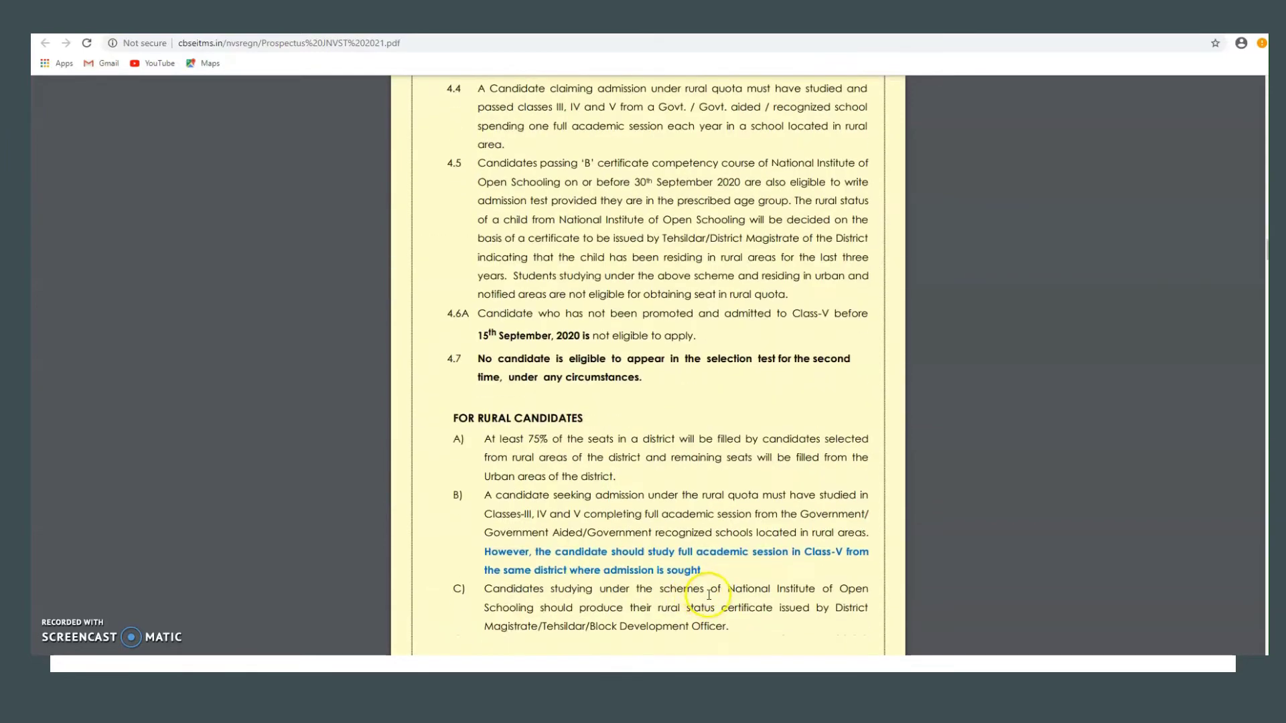
scroll(710, 596, "down", 8)
scroll(710, 594, "down", 2)
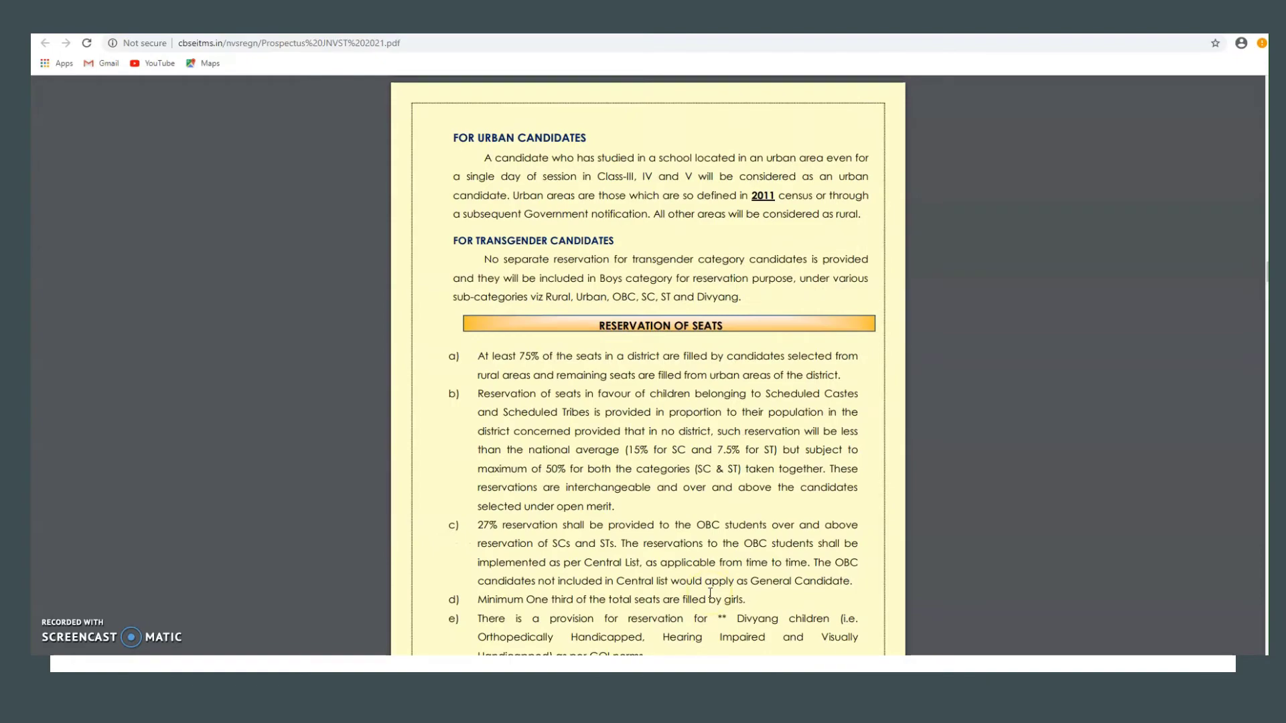
scroll(710, 592, "down", 10)
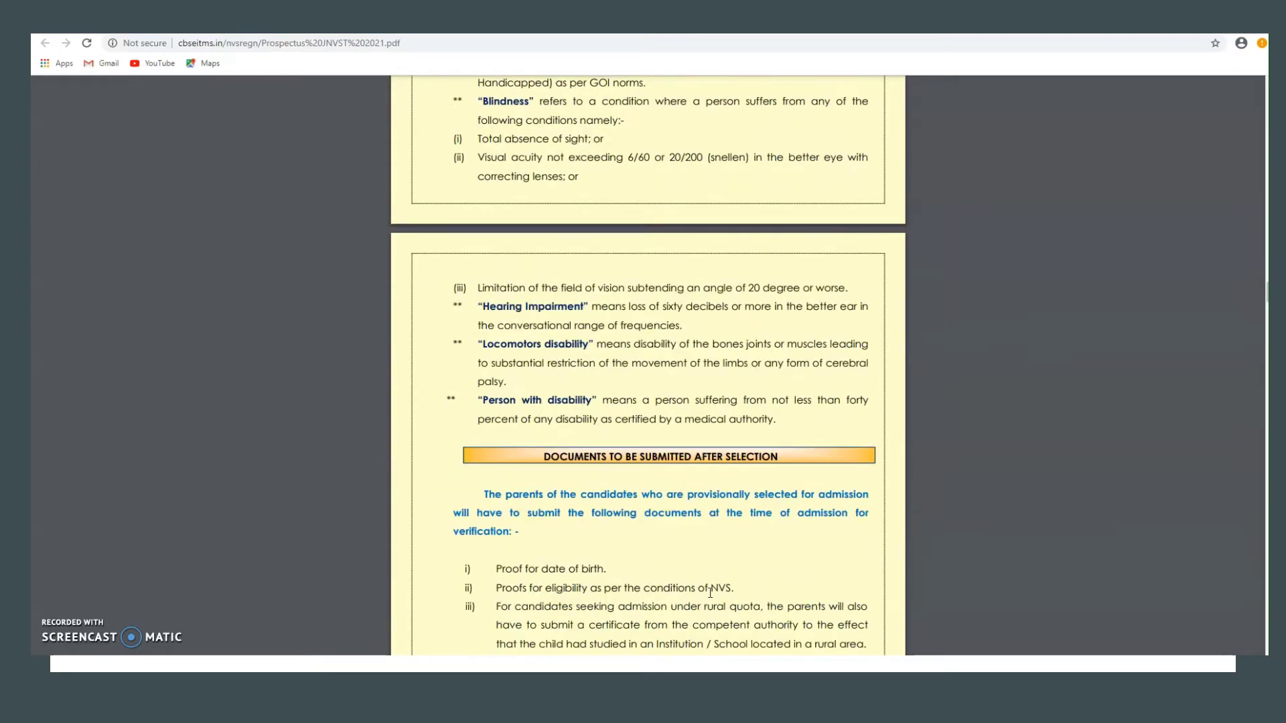
scroll(710, 593, "down", 20)
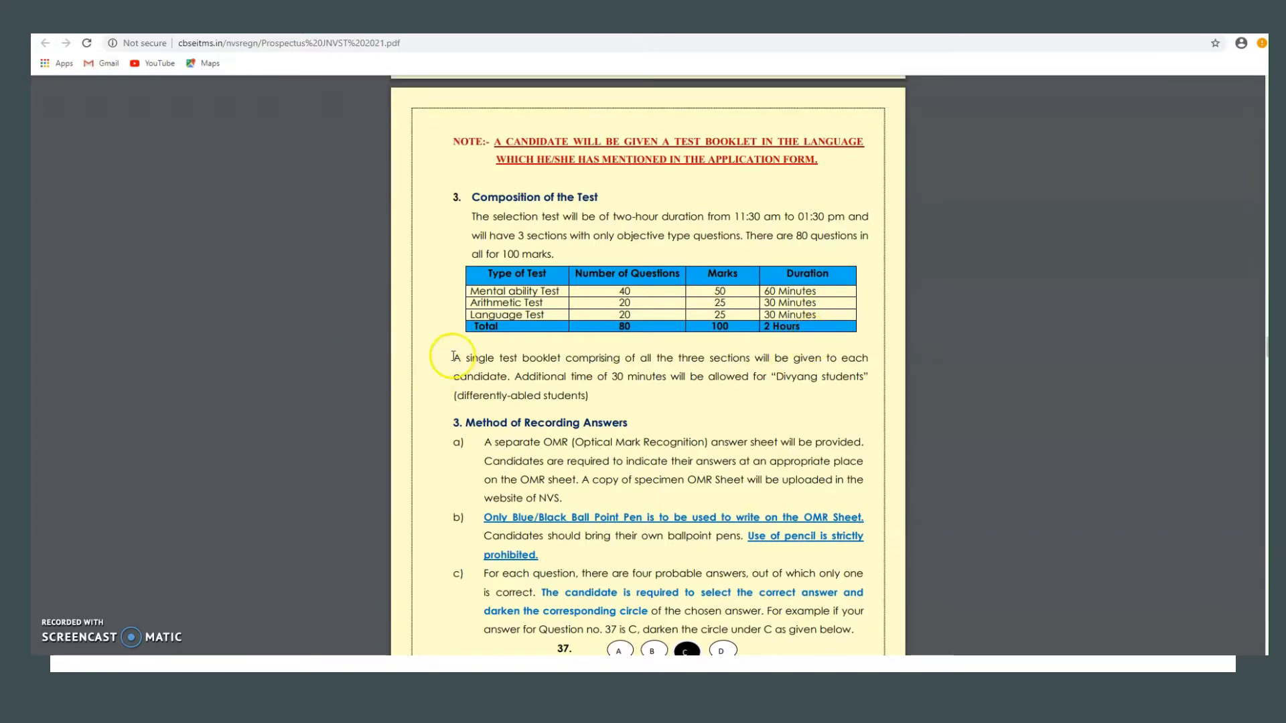
- Review the method of recording answers, highlighting the ball point pen rule for the OMR sheet
scroll(626, 529, "down", 4)
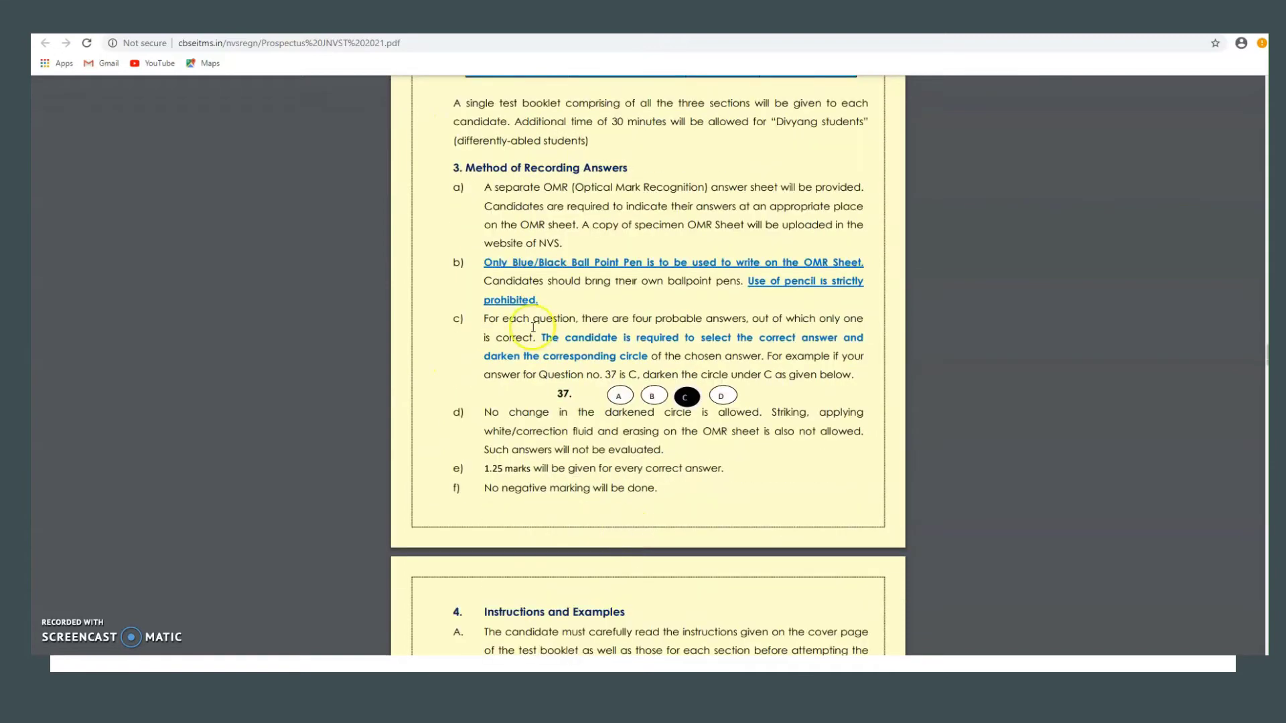
left_click_drag(459, 264, 852, 301)
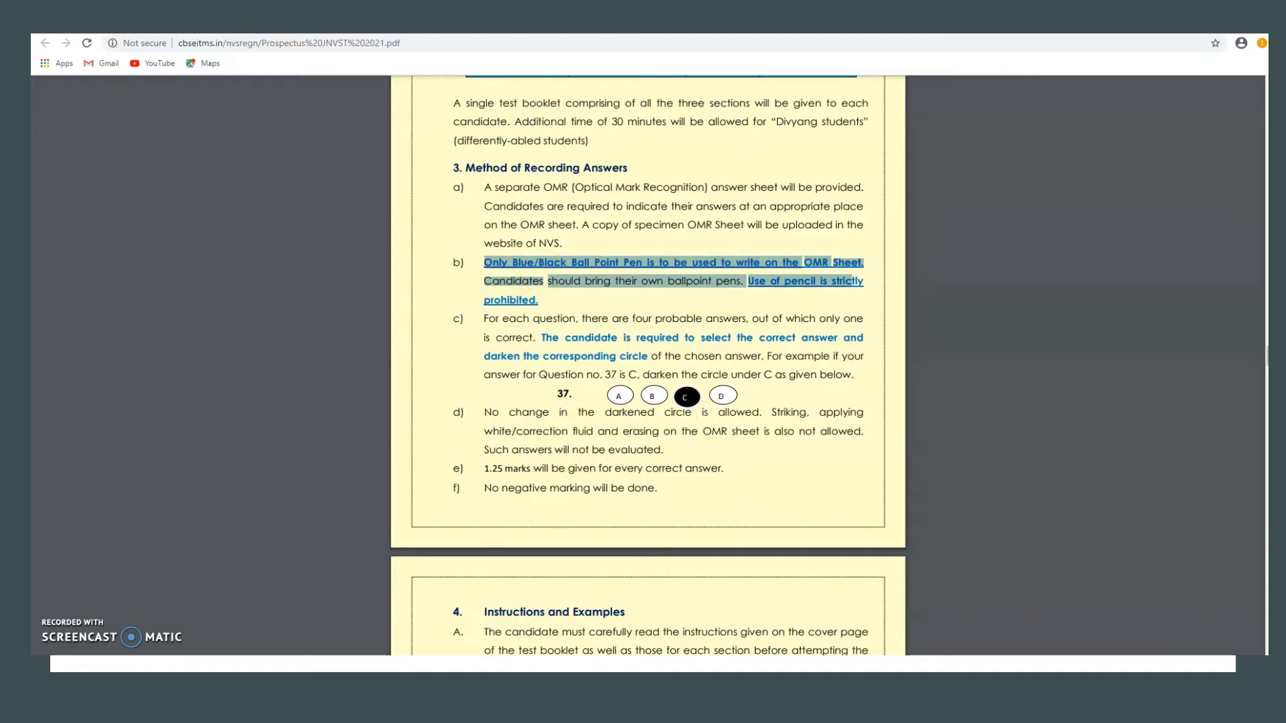
scroll(717, 630, "down", 2)
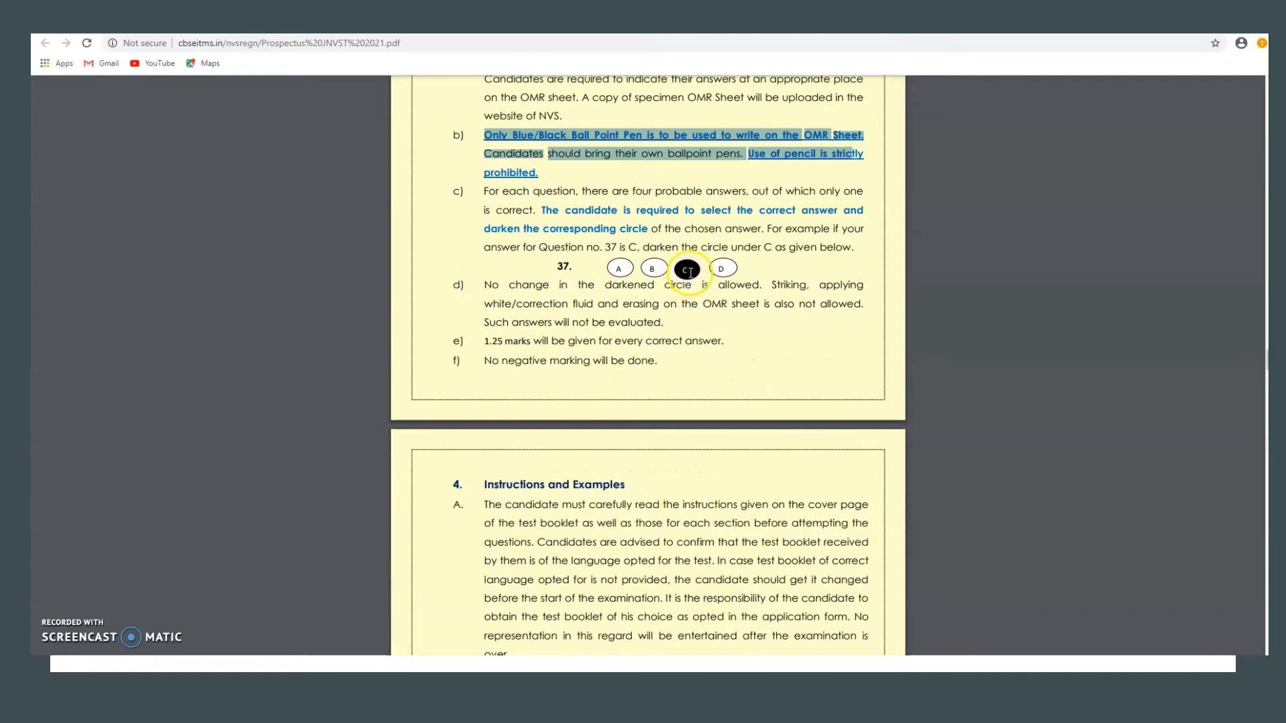
scroll(723, 547, "down", 4)
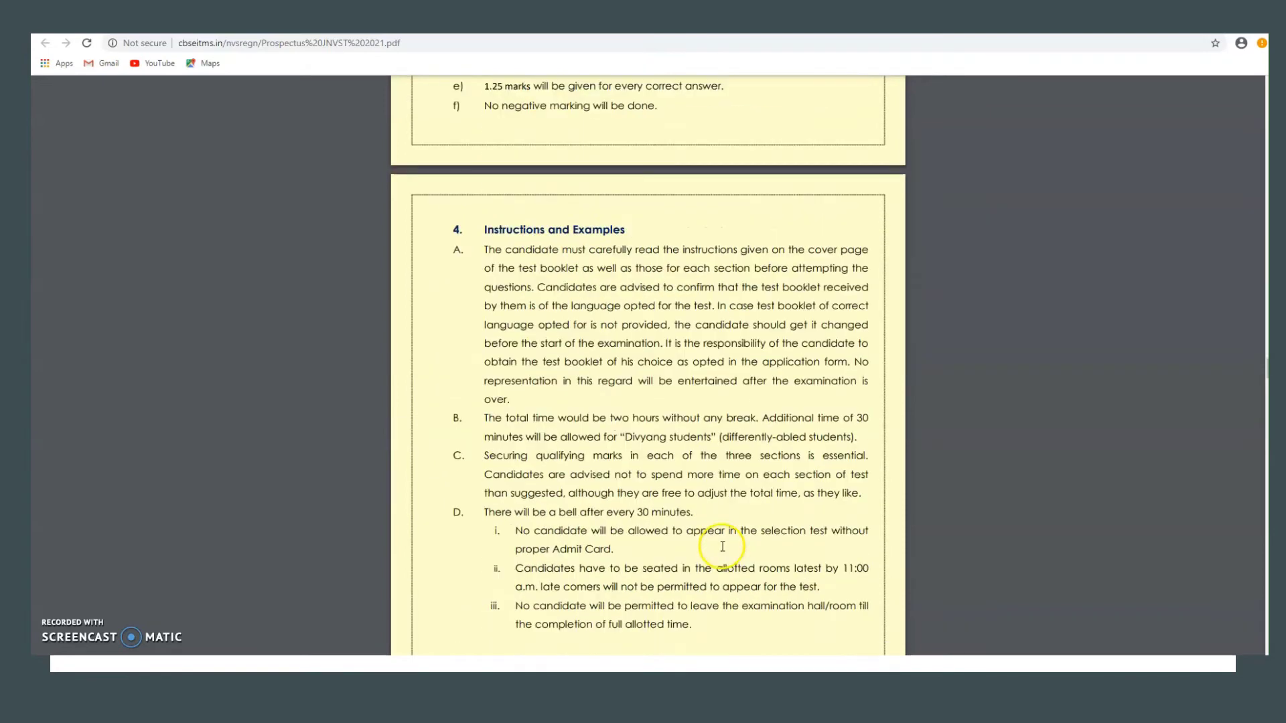
- Look through the nature of the test, covering the mental ability sample questions and the arithmetic topics
scroll(722, 547, "down", 8)
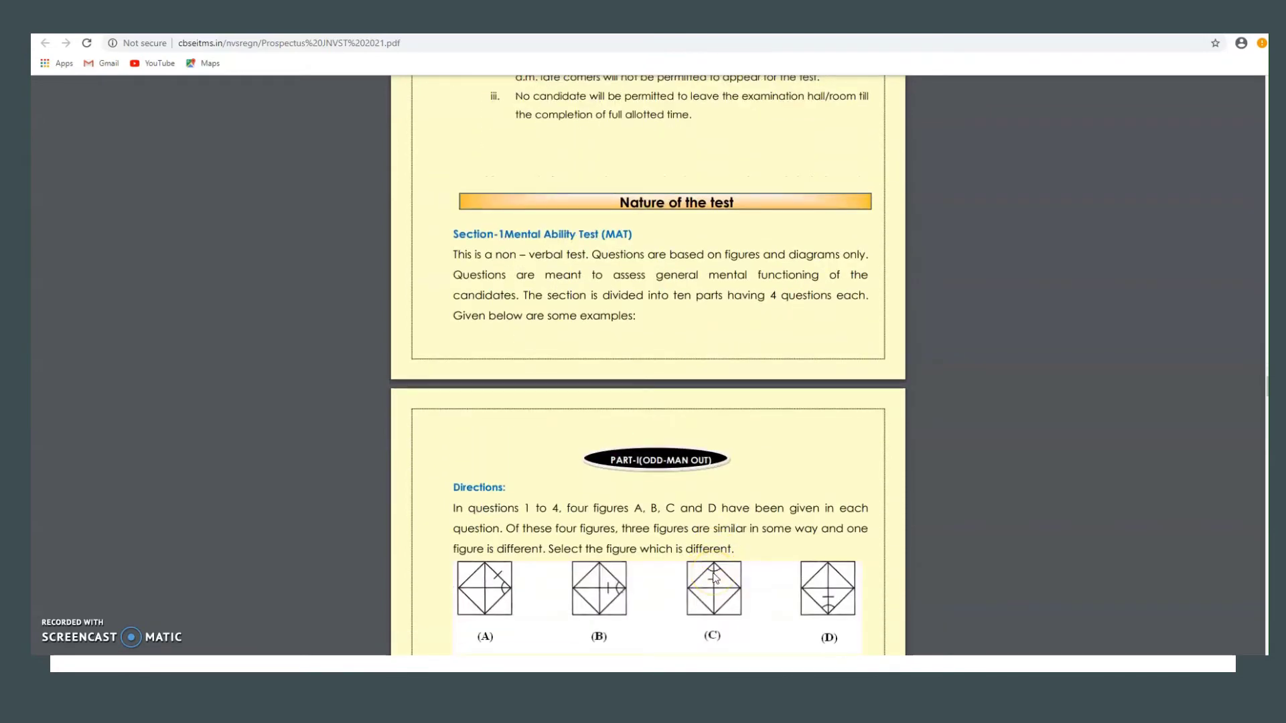
scroll(714, 576, "down", 4)
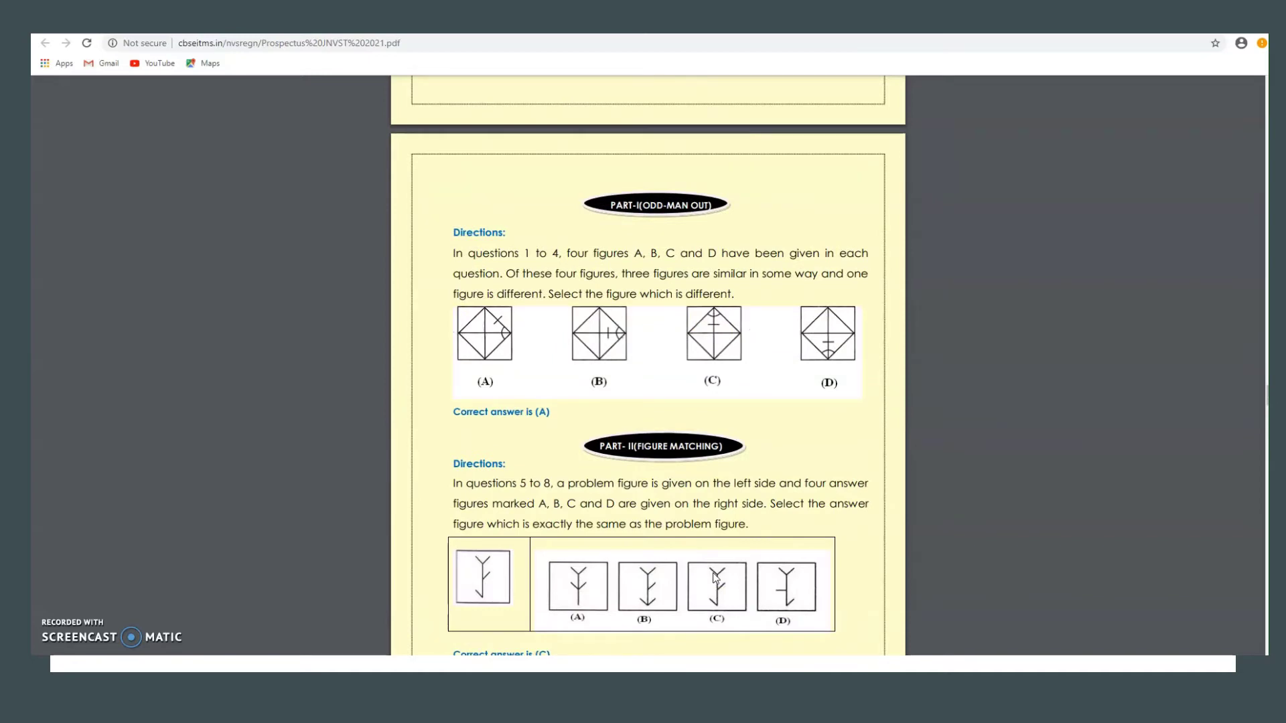
scroll(714, 576, "down", 7)
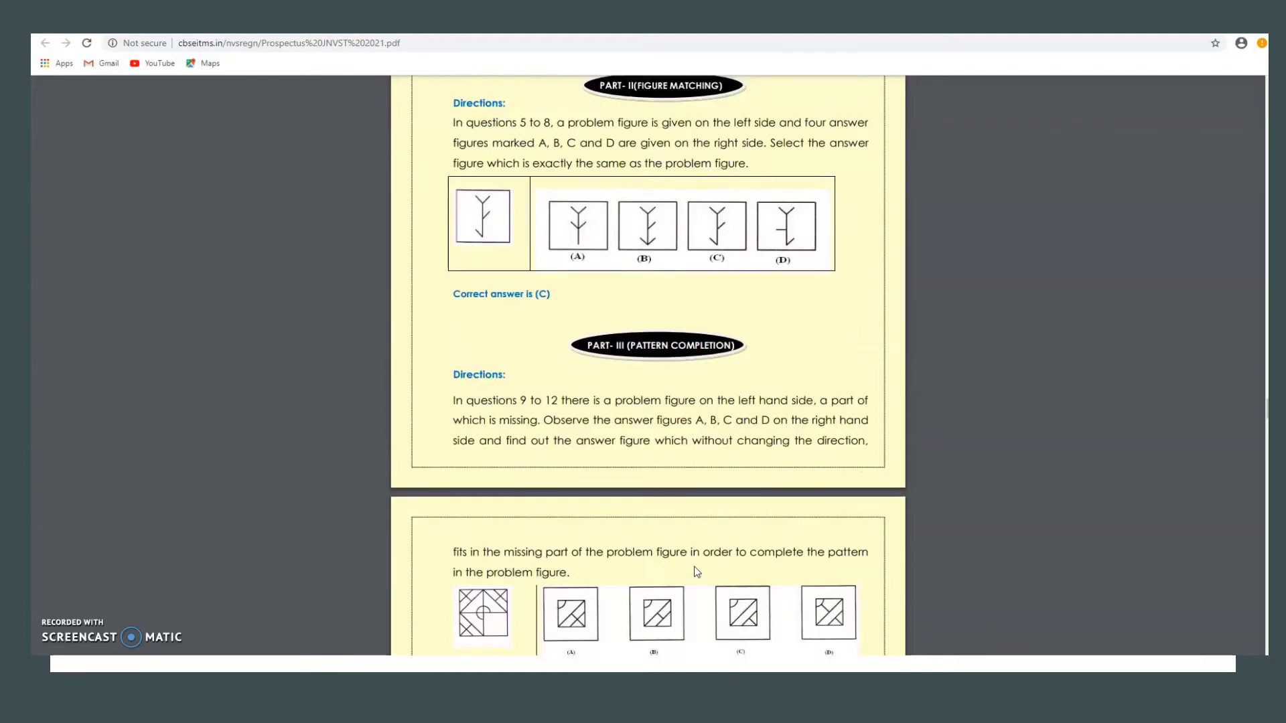
scroll(722, 615, "down", 12)
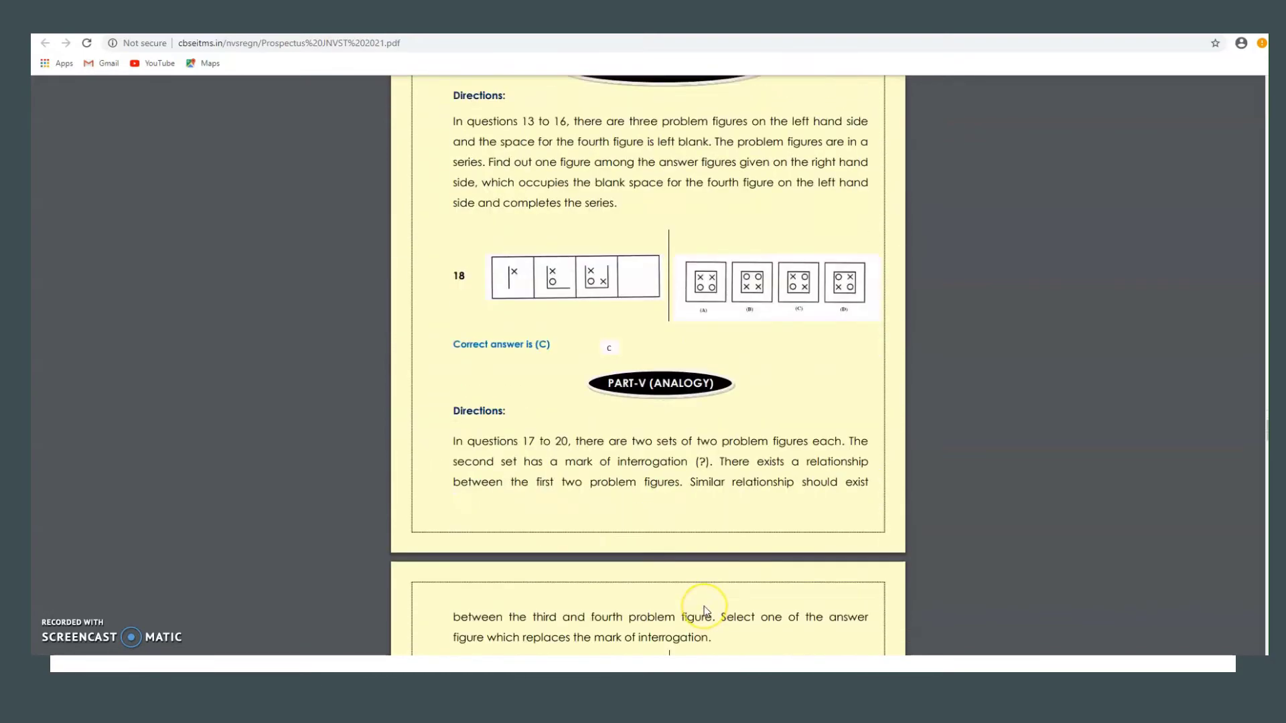
scroll(704, 611, "down", 14)
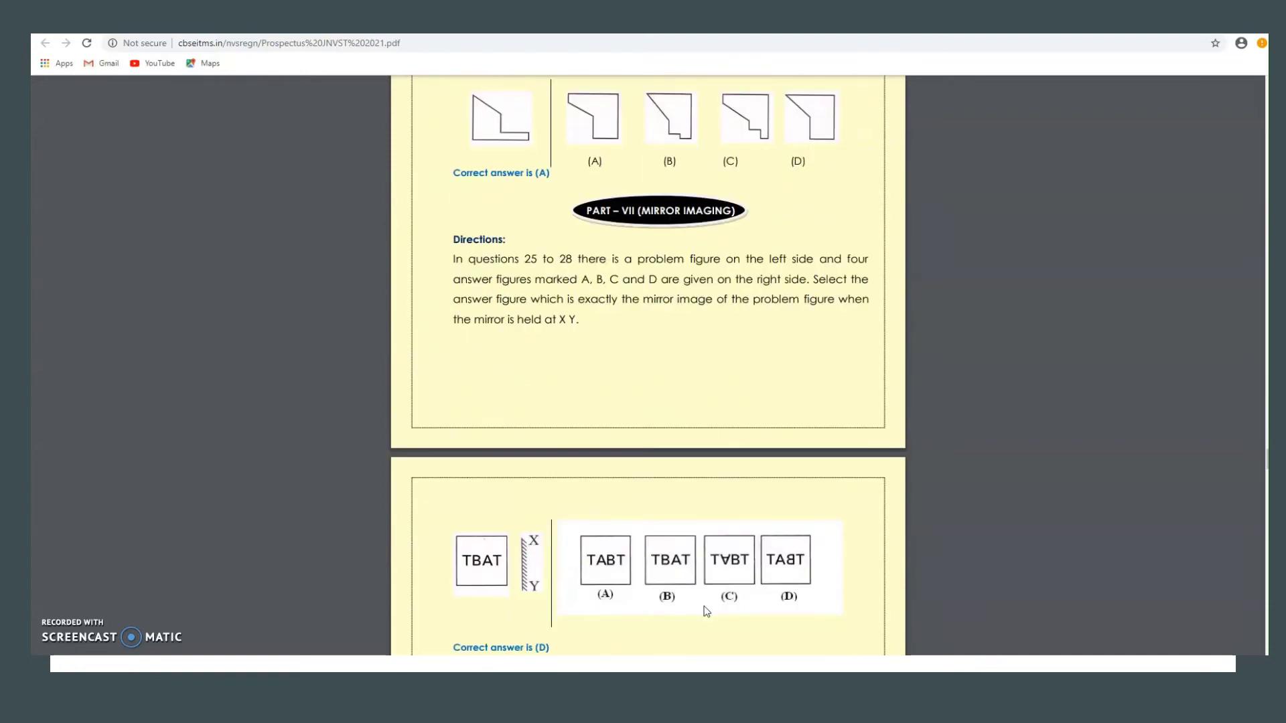
scroll(707, 610, "down", 14)
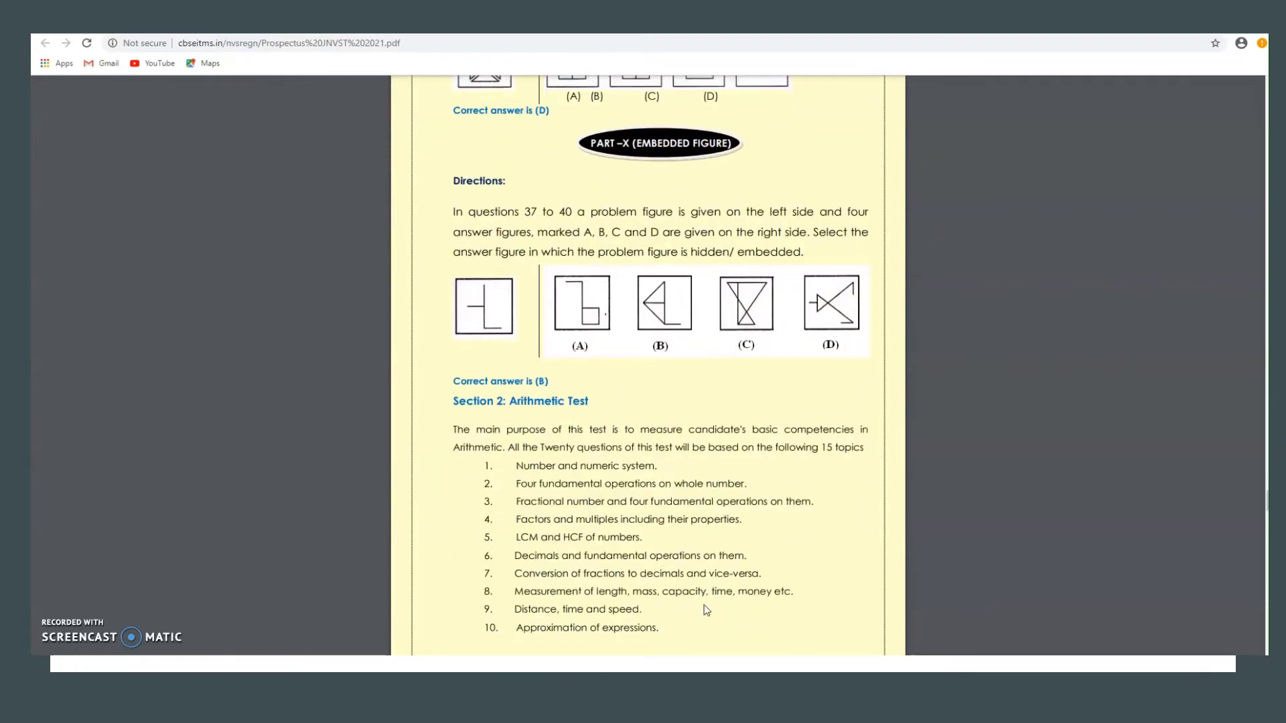
scroll(706, 609, "up", 9)
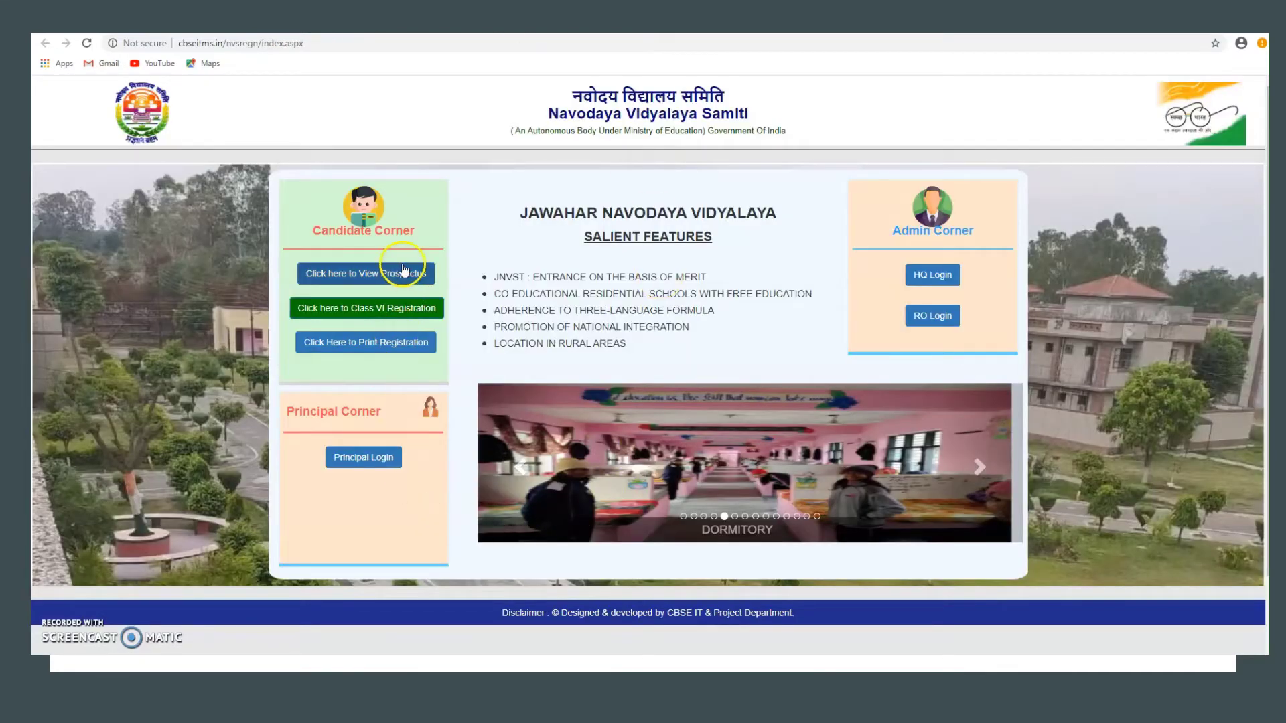
- Open the Class VI registration form from the Candidate Corner and view the instructions for the candidates
left_click(384, 313)
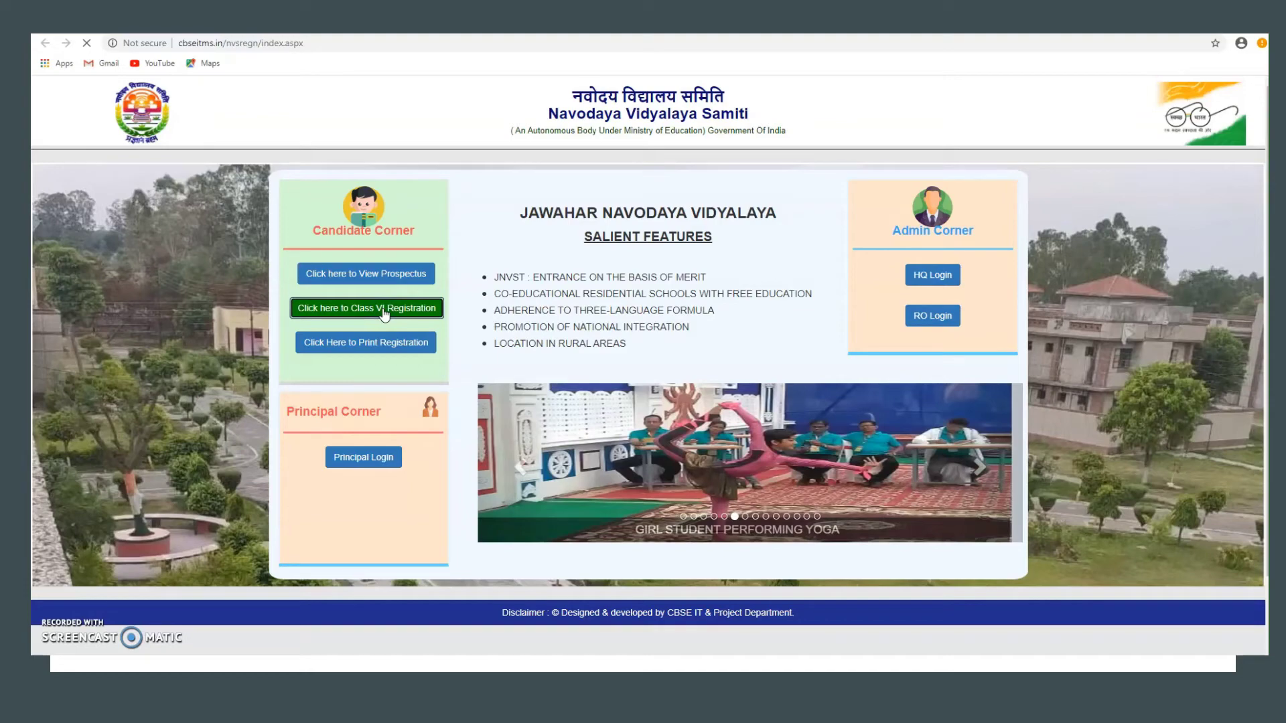
left_click(384, 314)
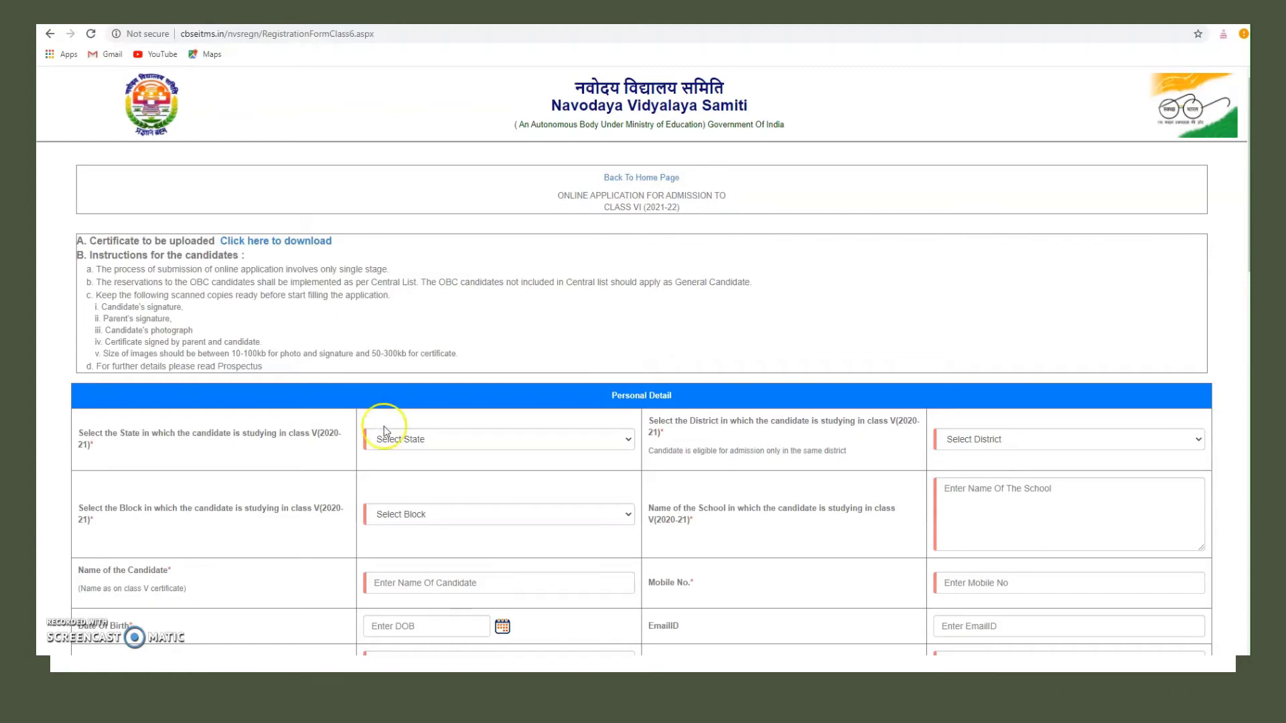
scroll(268, 437, "down", 1)
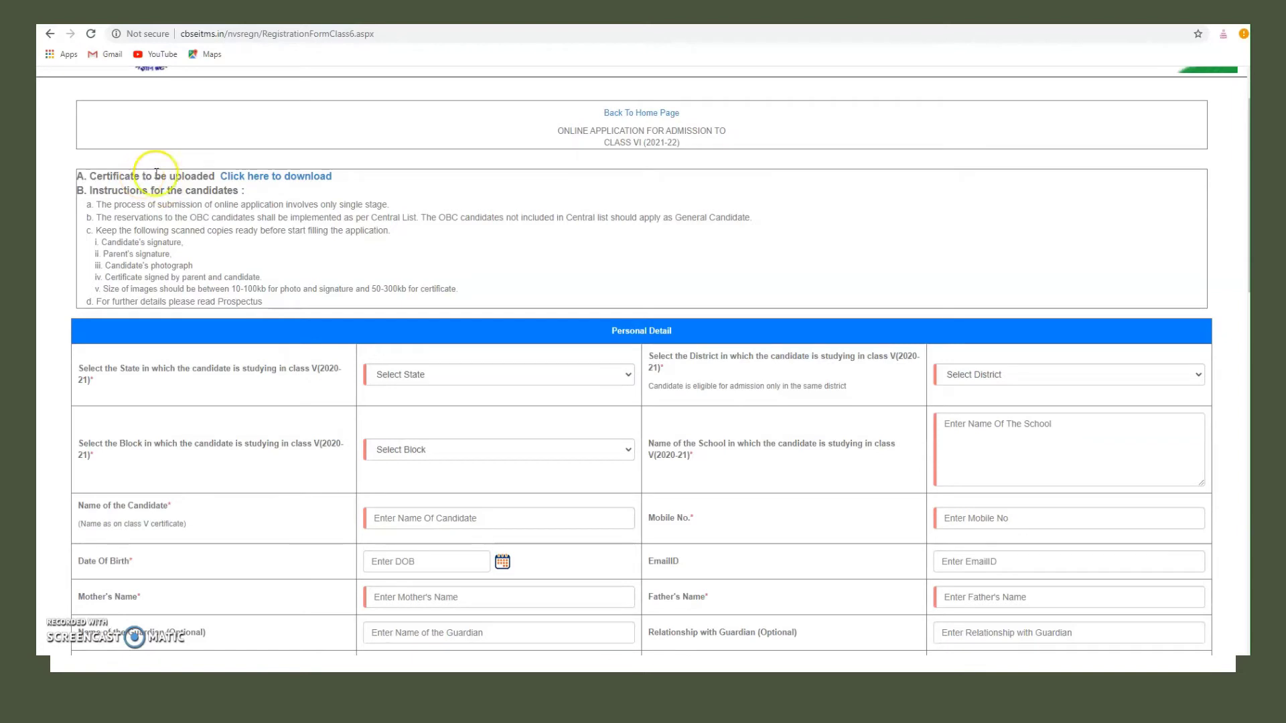
- Open the certificate required for upload and check its fields through to the candidate and parent signatures
left_click(284, 176)
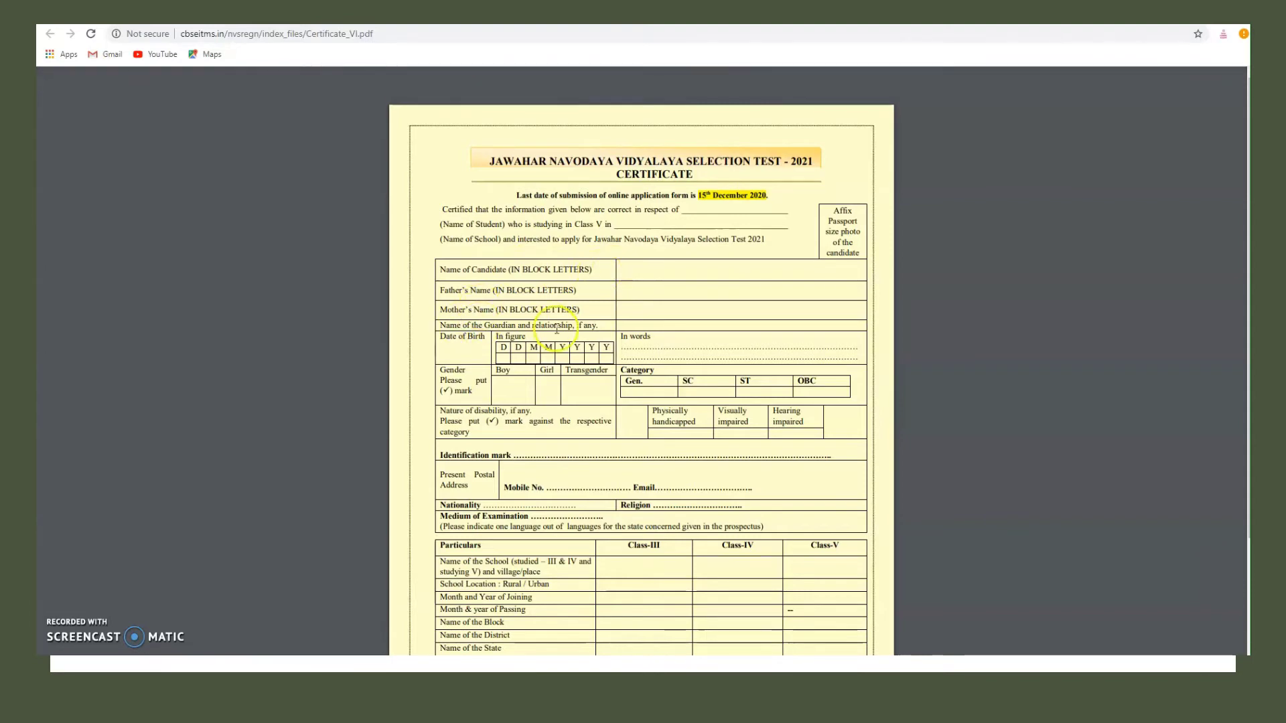
scroll(648, 574, "down", 3)
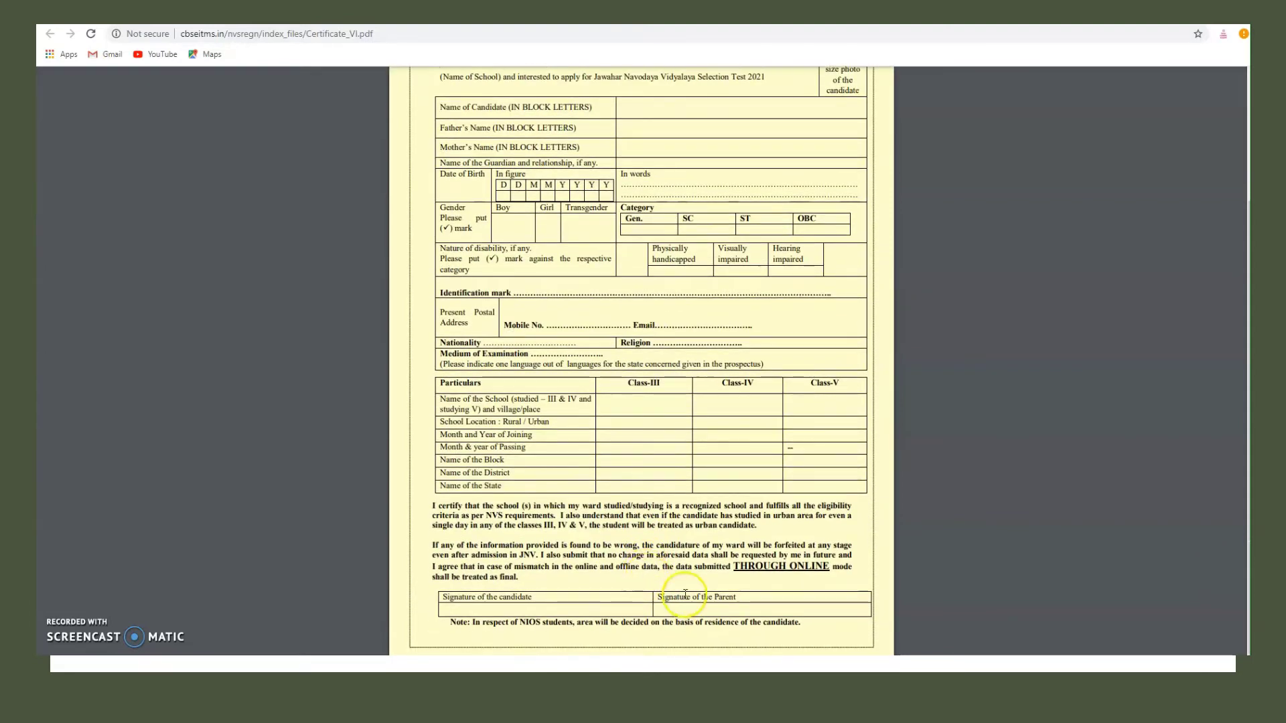
scroll(685, 584, "up", 3)
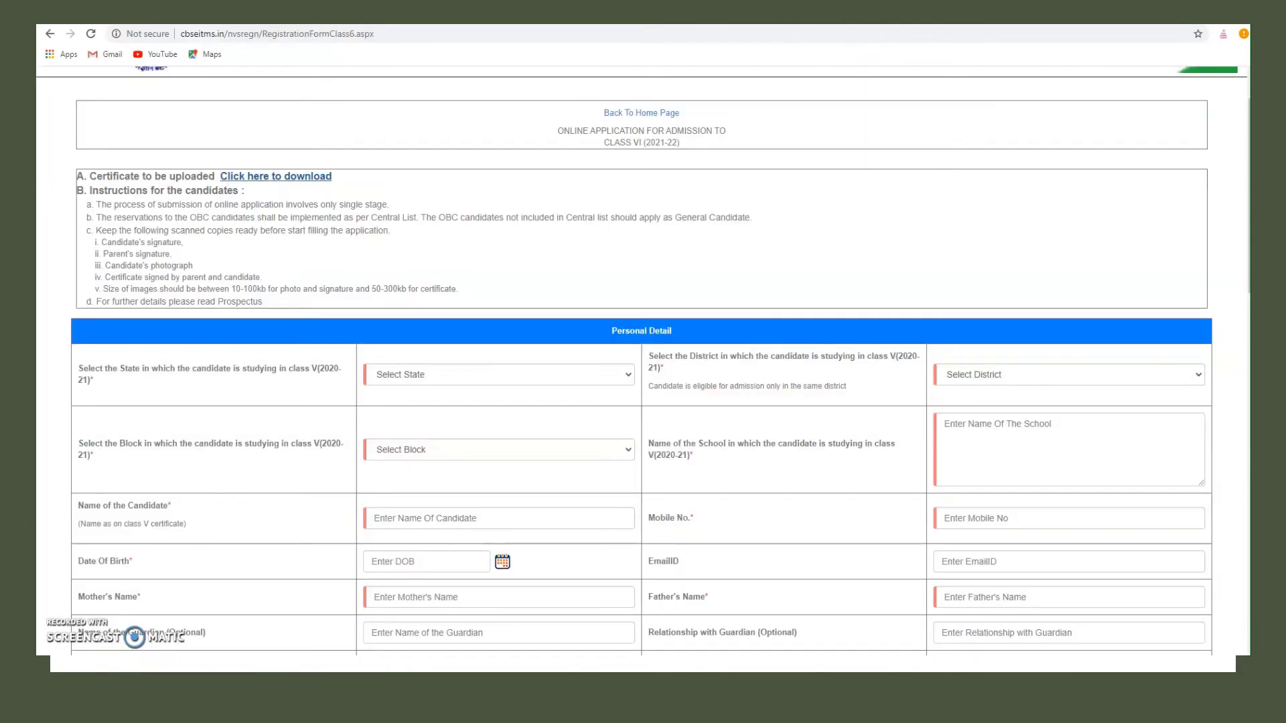
- In Personal Detail, set the state in which the candidate is studying in class V to MADHYA PRADESH
scroll(446, 504, "down", 3)
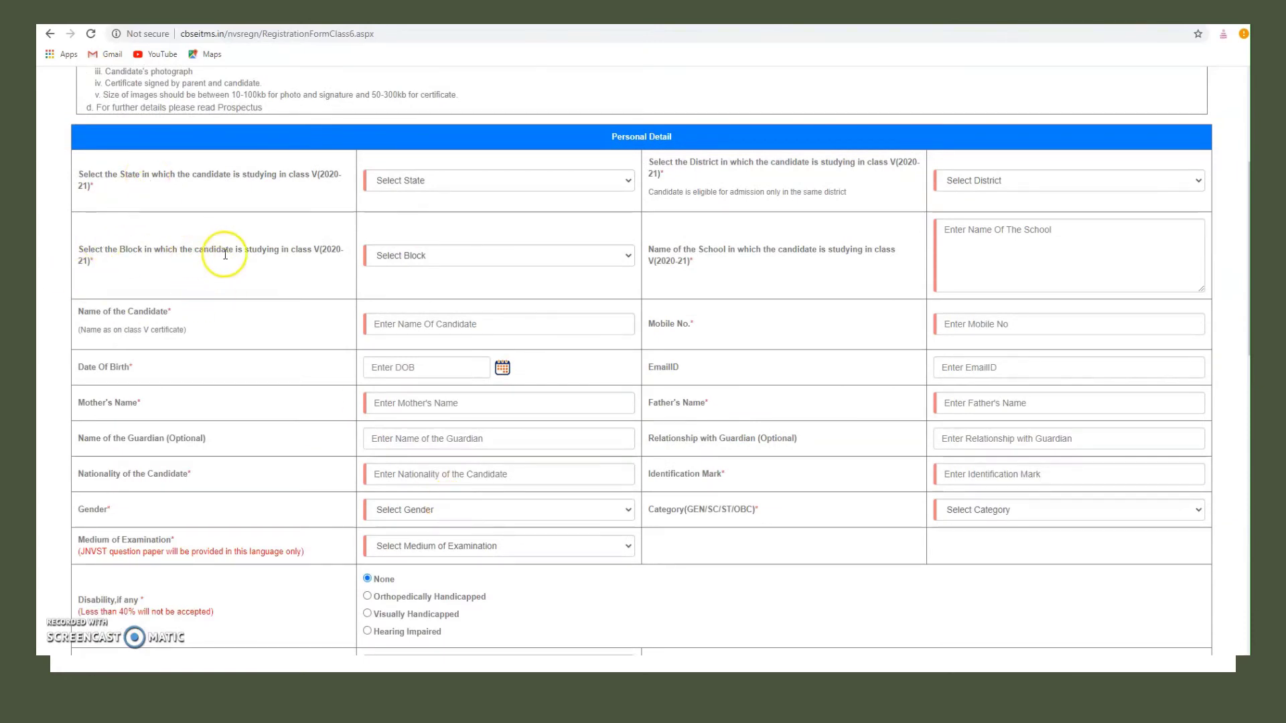
left_click(628, 181)
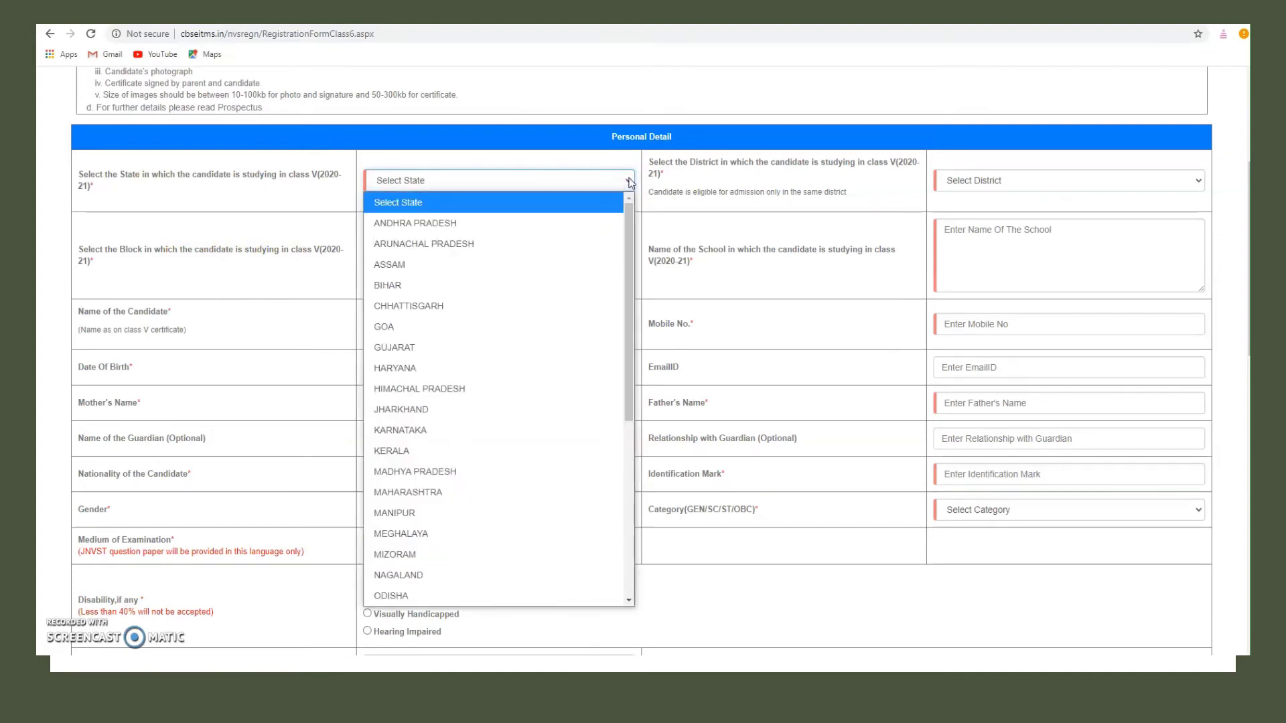
left_click(426, 472)
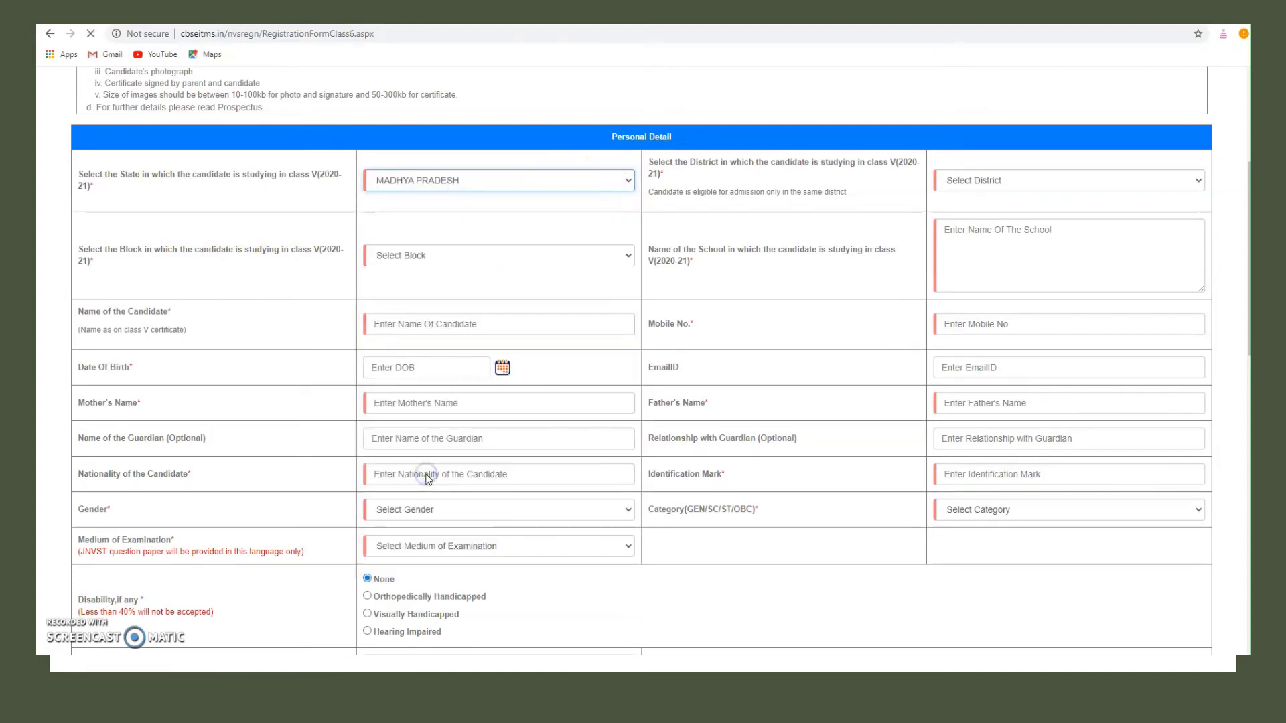
- Check the block choices for class V and look through the remaining Personal Detail fields, down to Aadhar number and parents' annual income
left_click(627, 256)
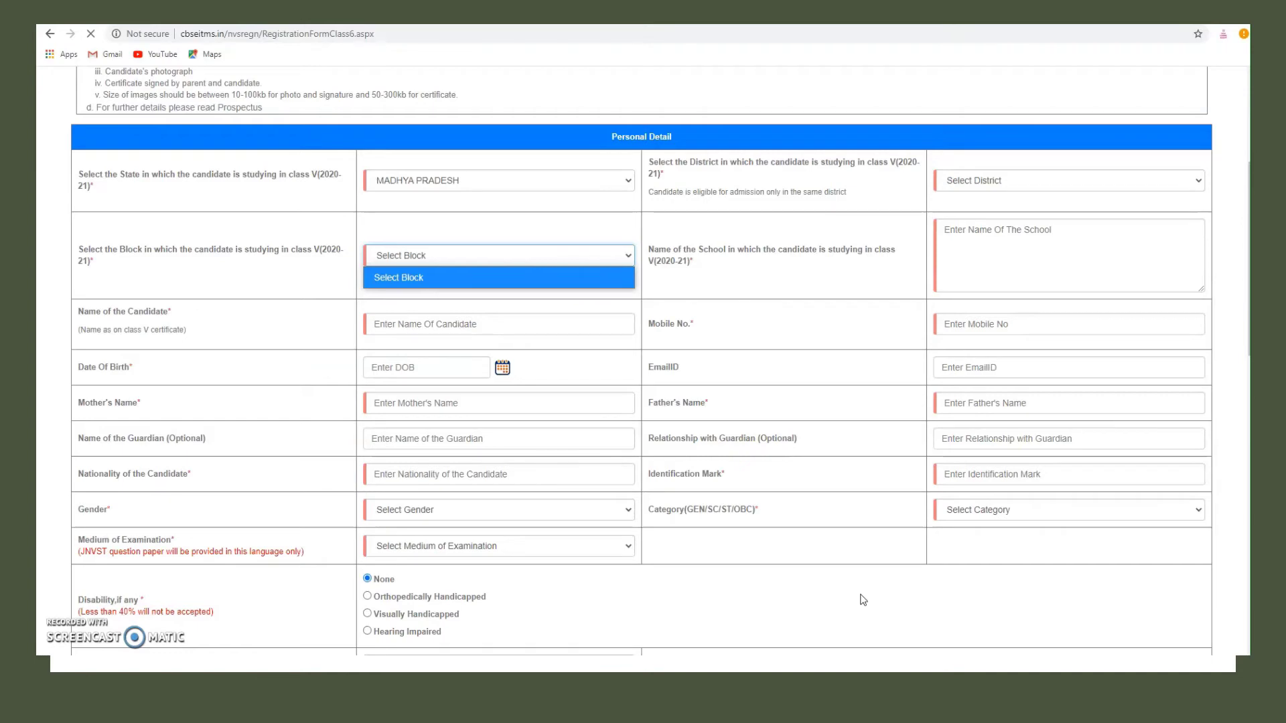
left_click(838, 592)
scroll(803, 582, "down", 5)
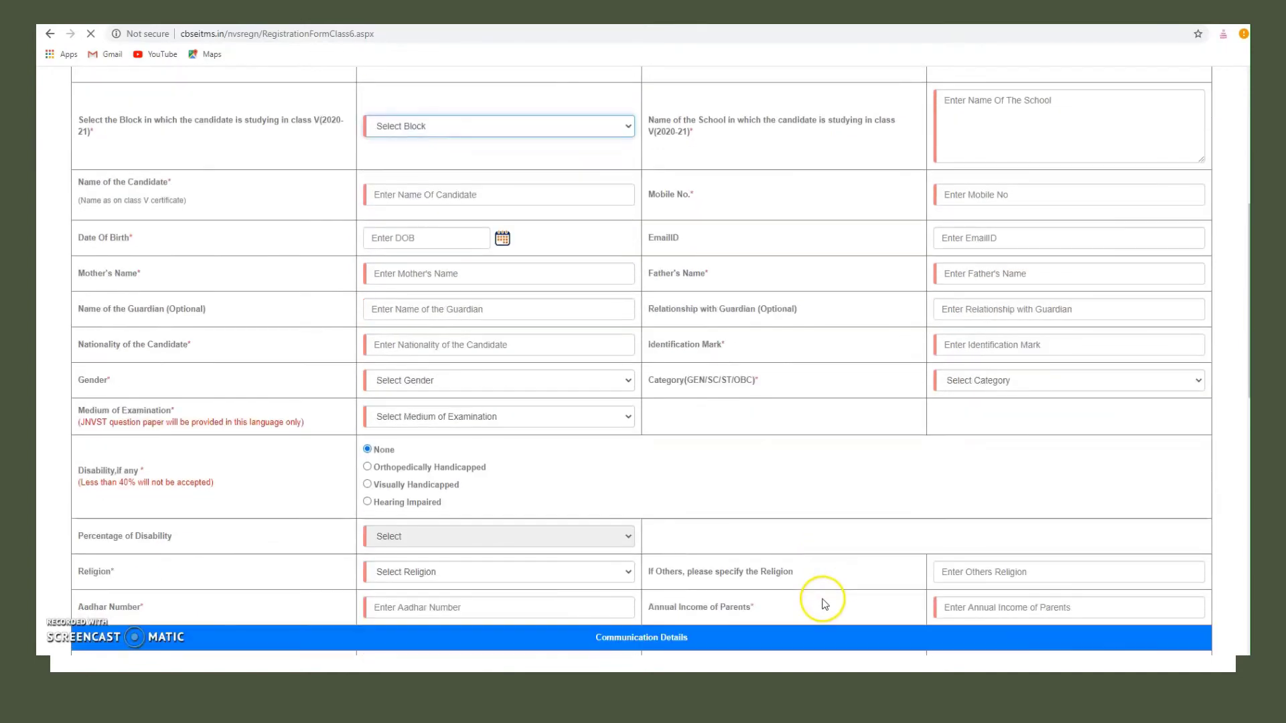
scroll(726, 565, "down", 1)
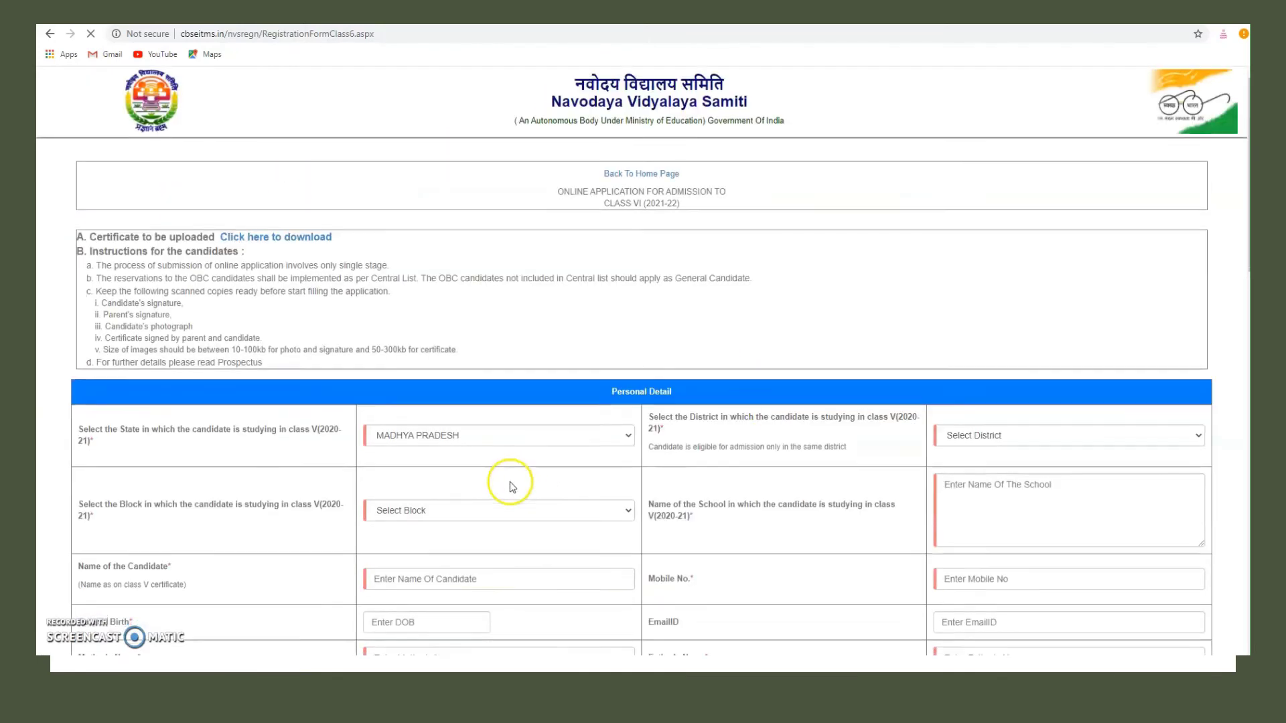
- Look through the Communication Details, Previous School Detail and Uploads sections of the form, and try to submit it for preview
scroll(505, 482, "down", 5)
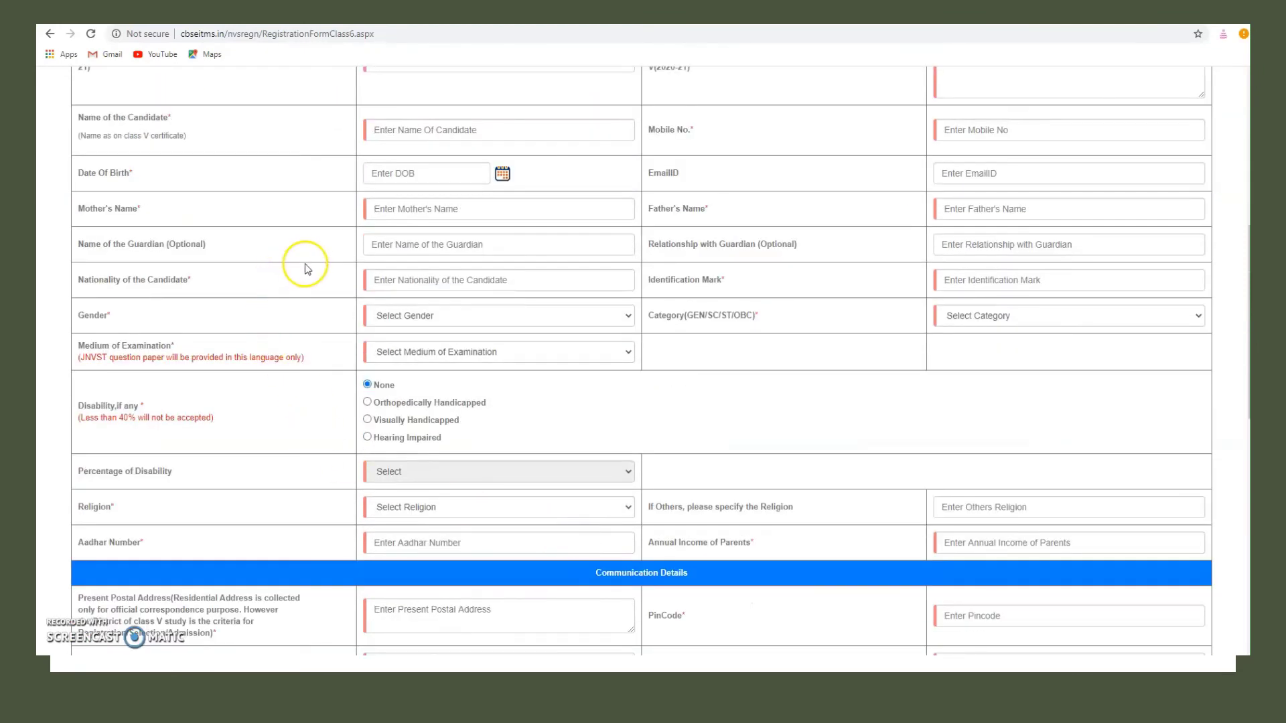
scroll(653, 482, "down", 1)
scroll(656, 485, "down", 3)
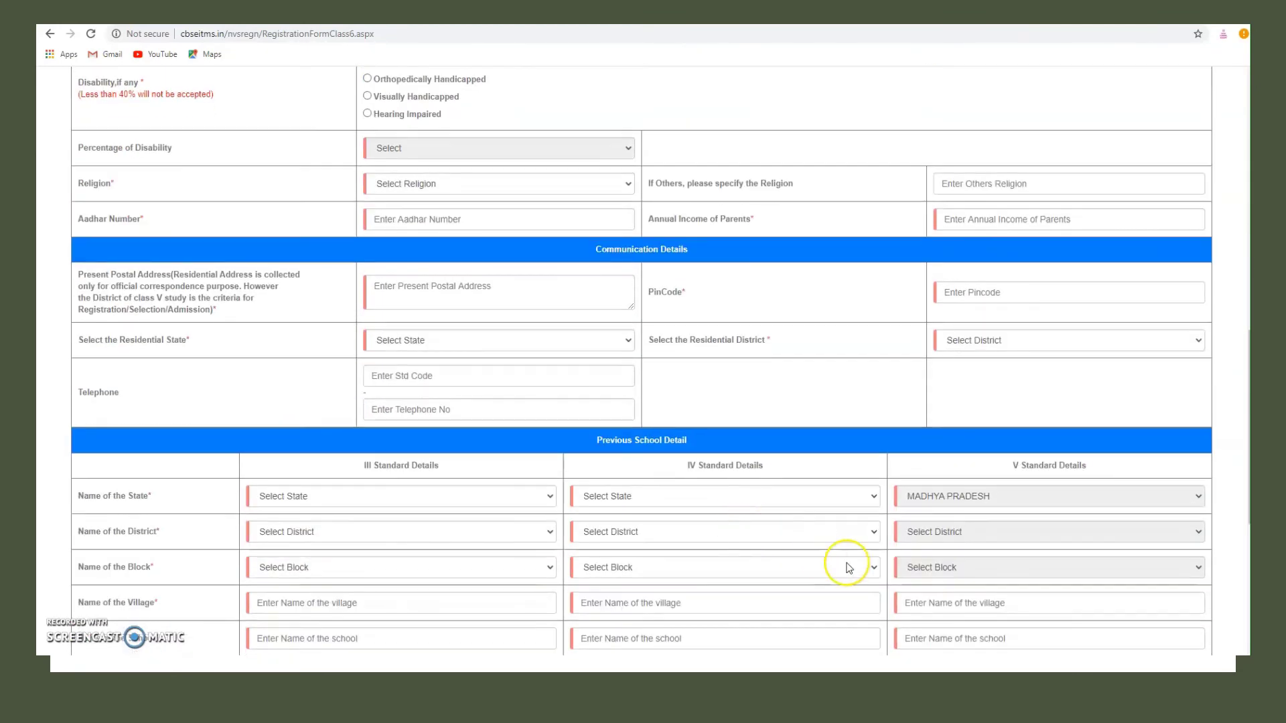
scroll(849, 568, "down", 3)
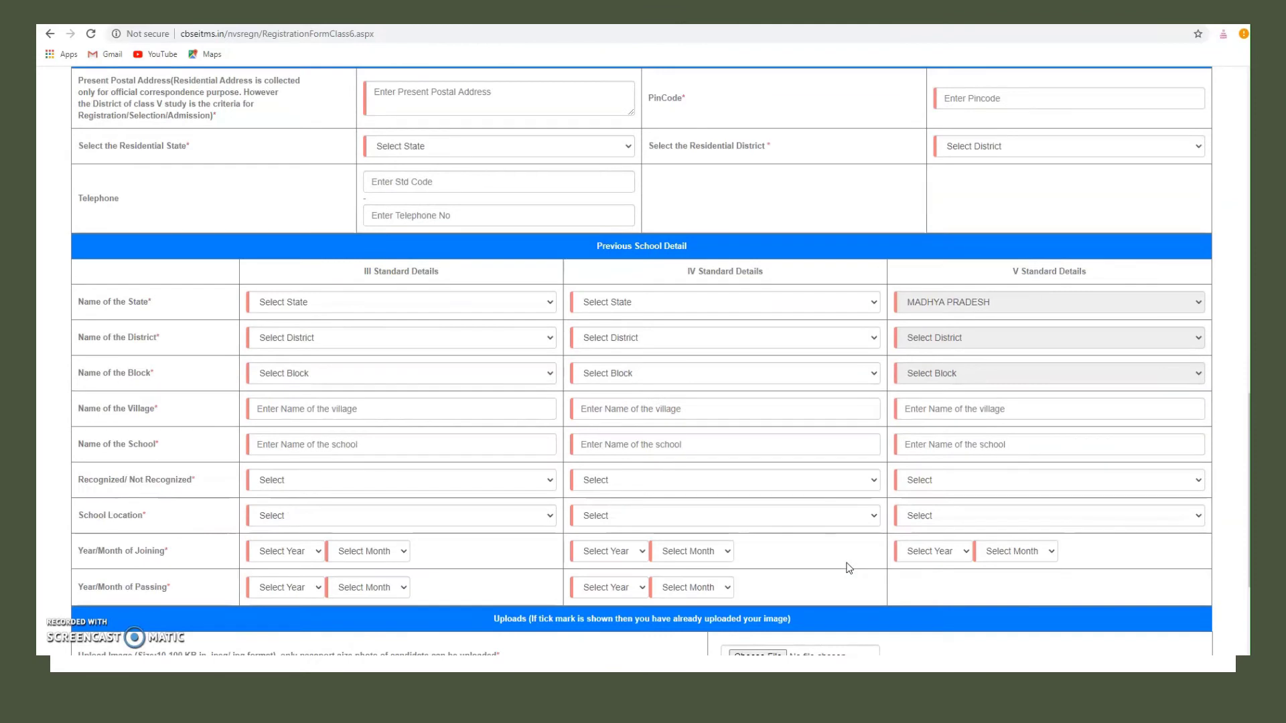
scroll(849, 568, "down", 3)
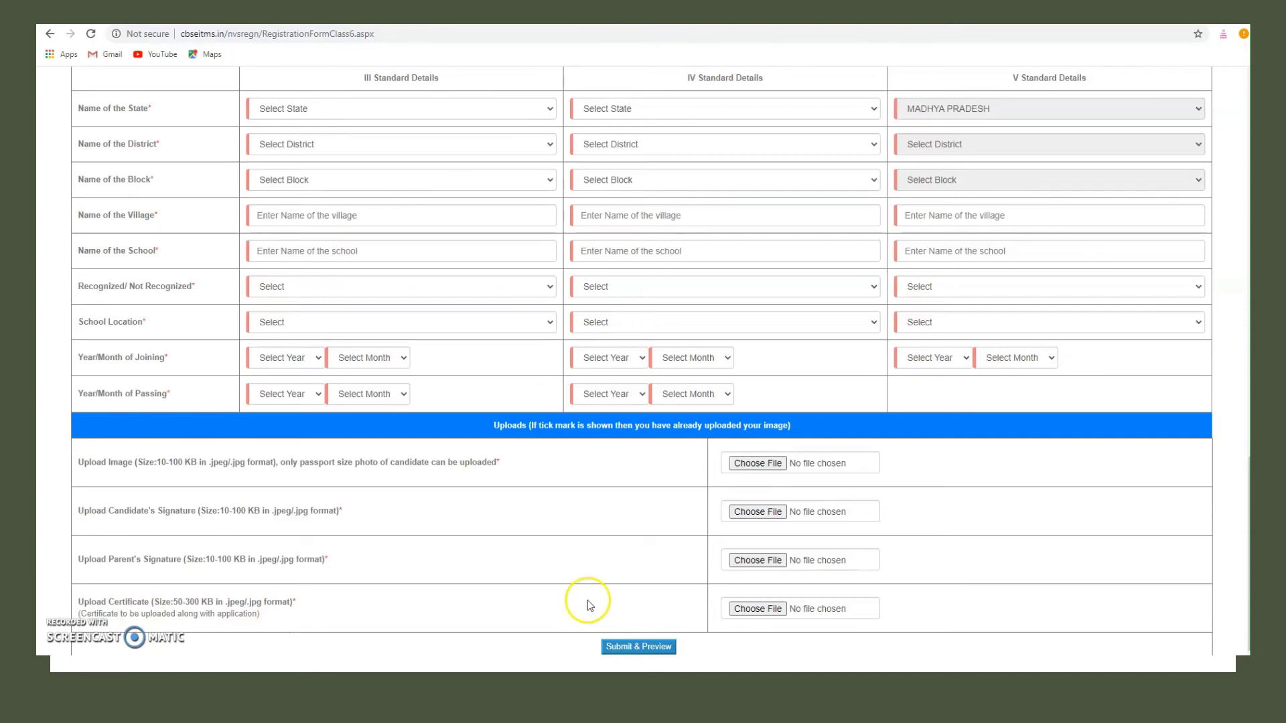
left_click(636, 647)
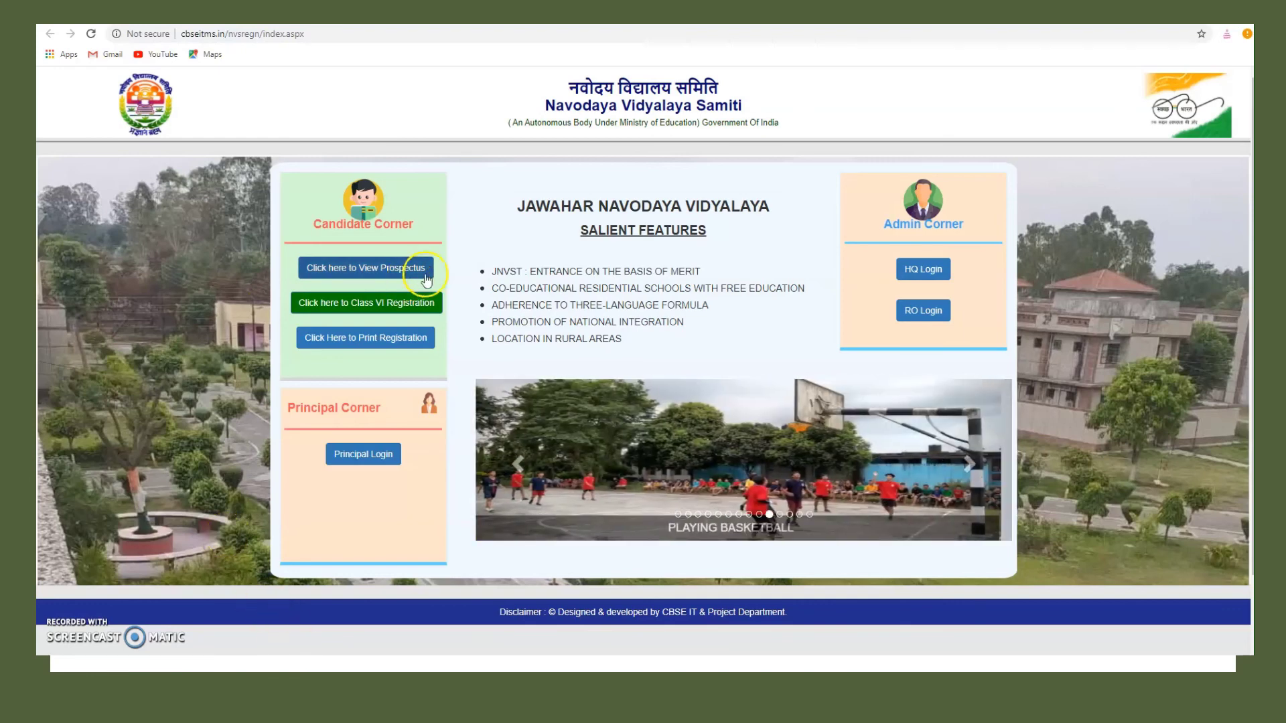
- On the home page, highlight the Jawahar Navodaya Vidyalaya heading and its salient features on merit entrance, free education, national integration and rural location
left_click_drag(525, 205, 796, 201)
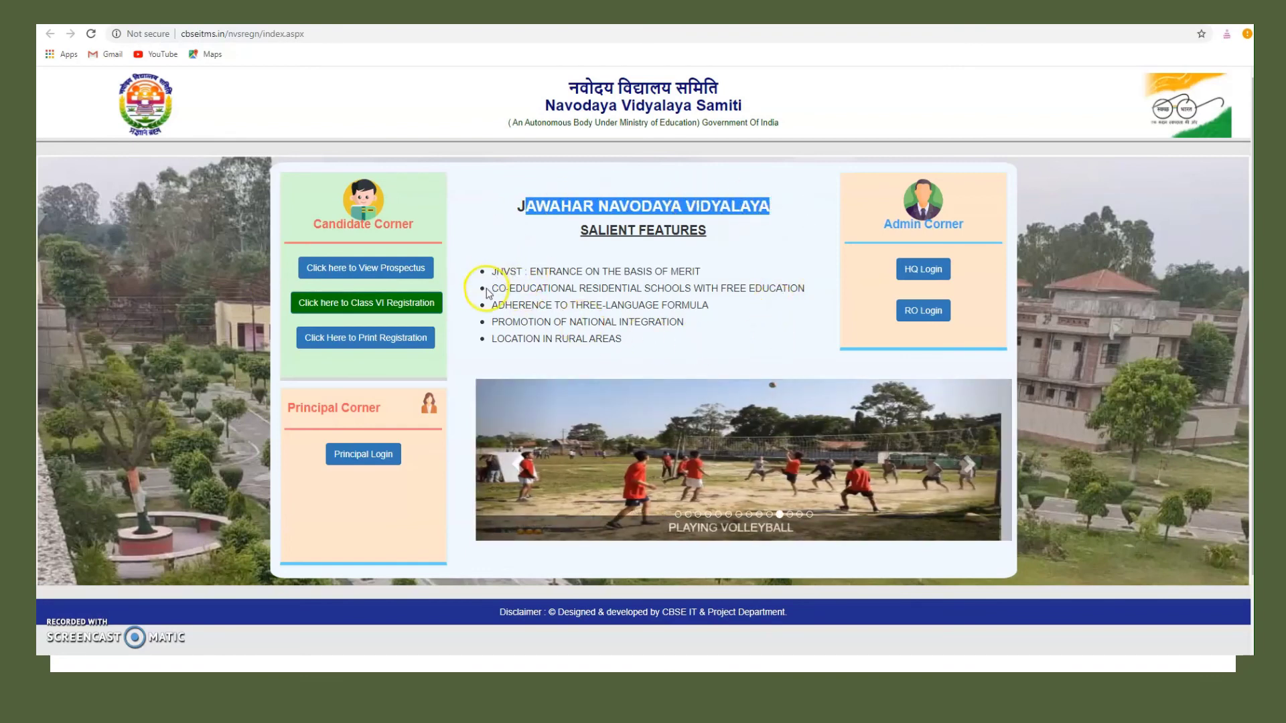
left_click_drag(493, 288, 814, 292)
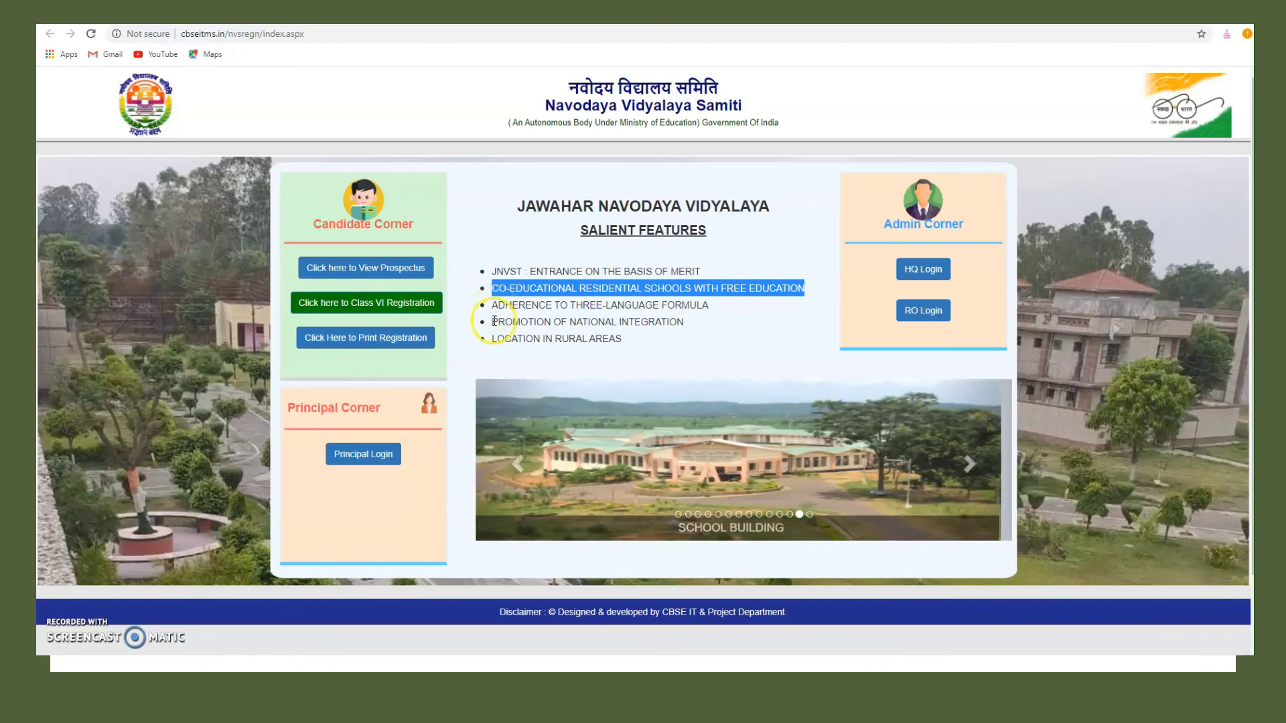
left_click_drag(492, 322, 703, 325)
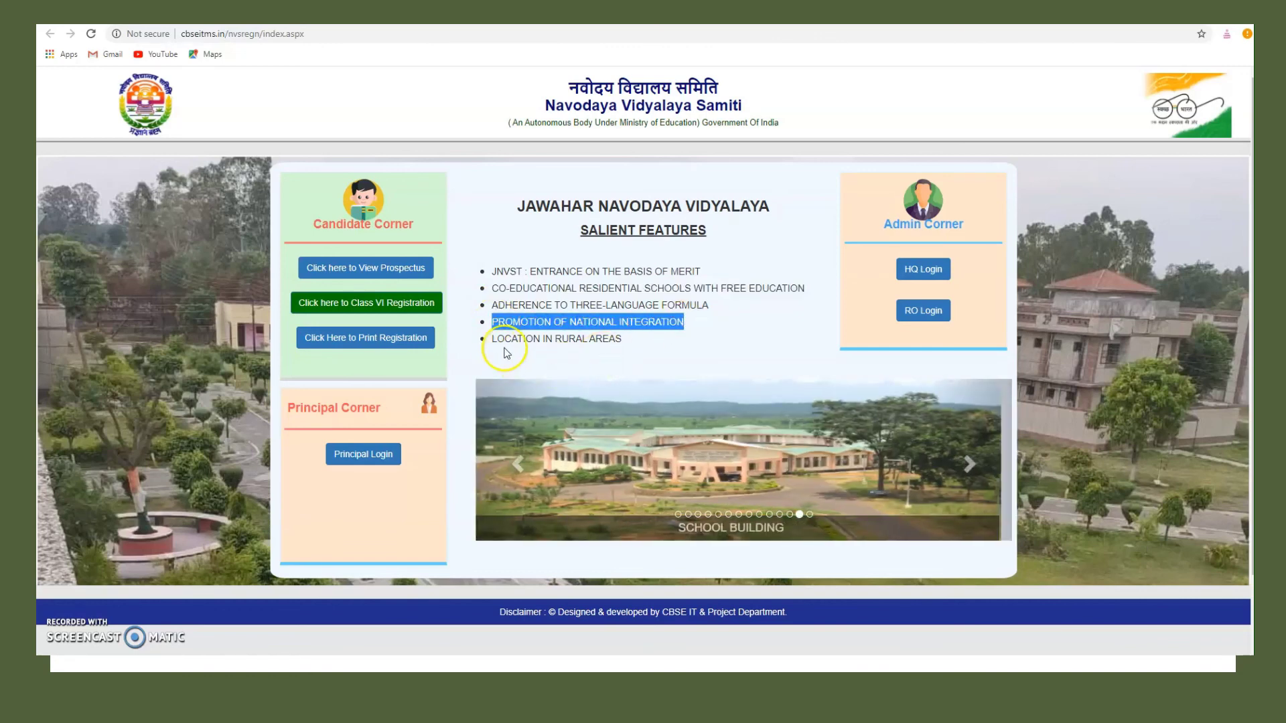
left_click_drag(497, 340, 644, 346)
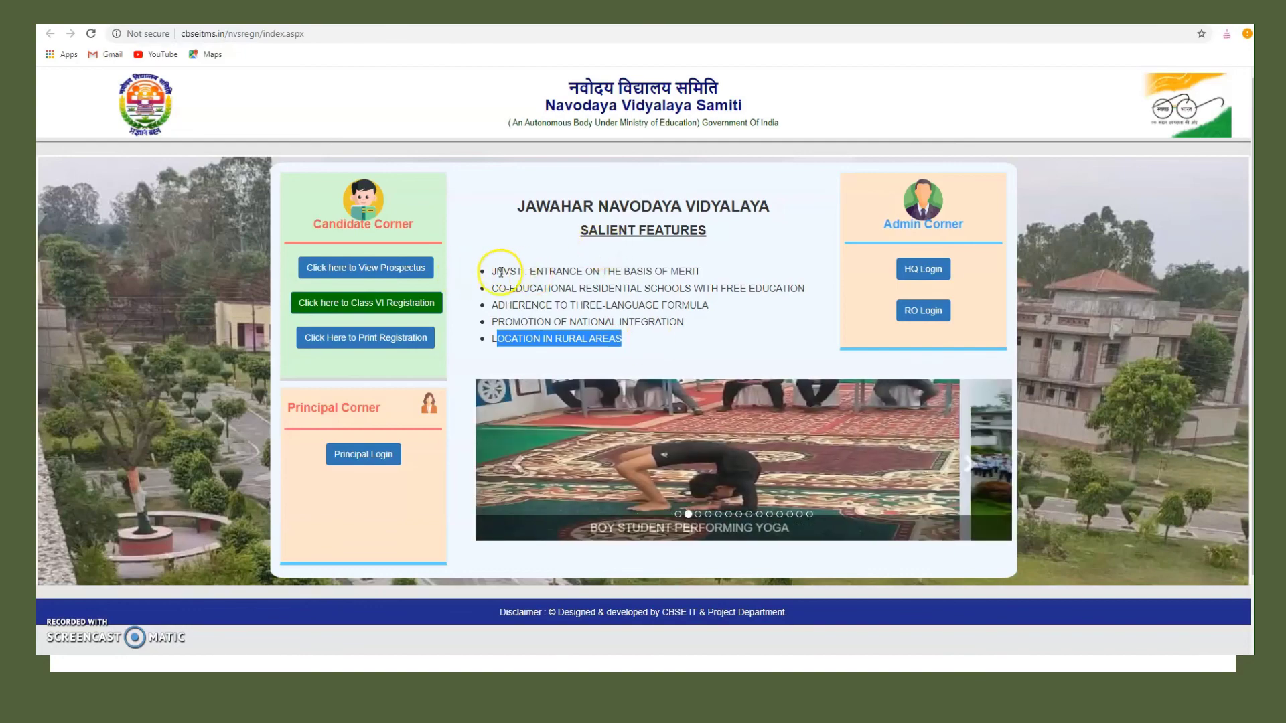
left_click_drag(498, 271, 730, 267)
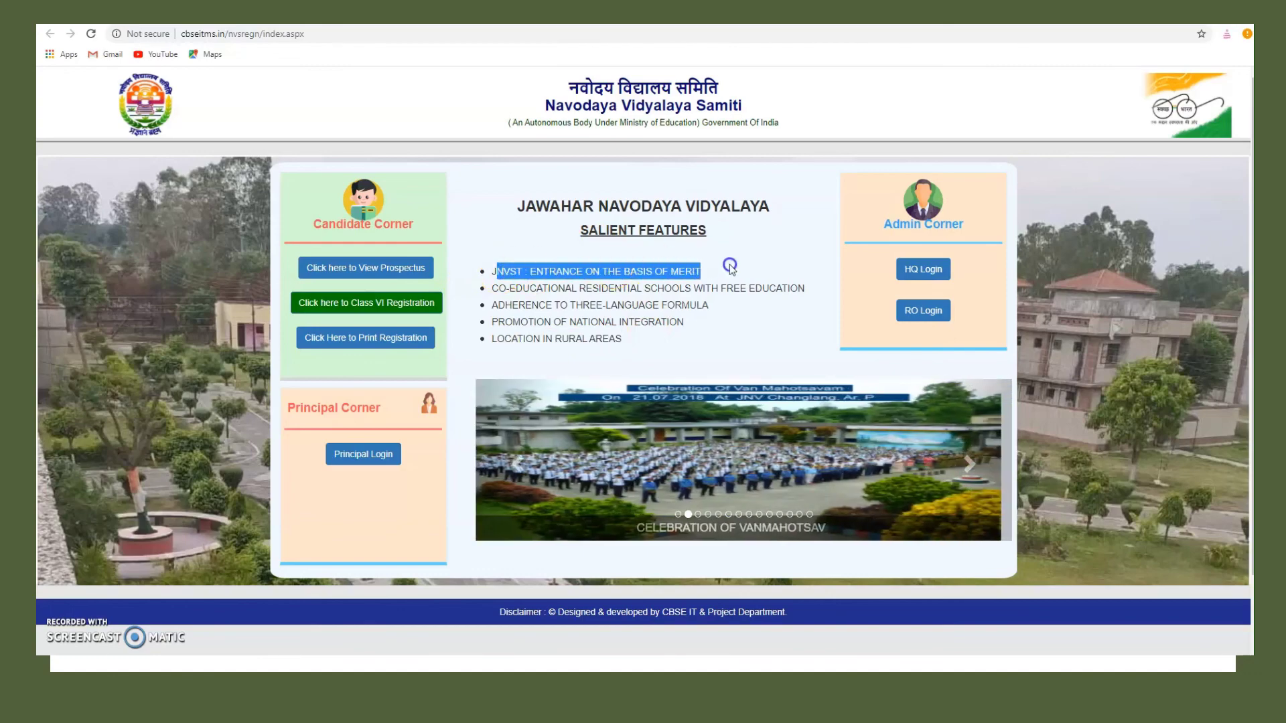